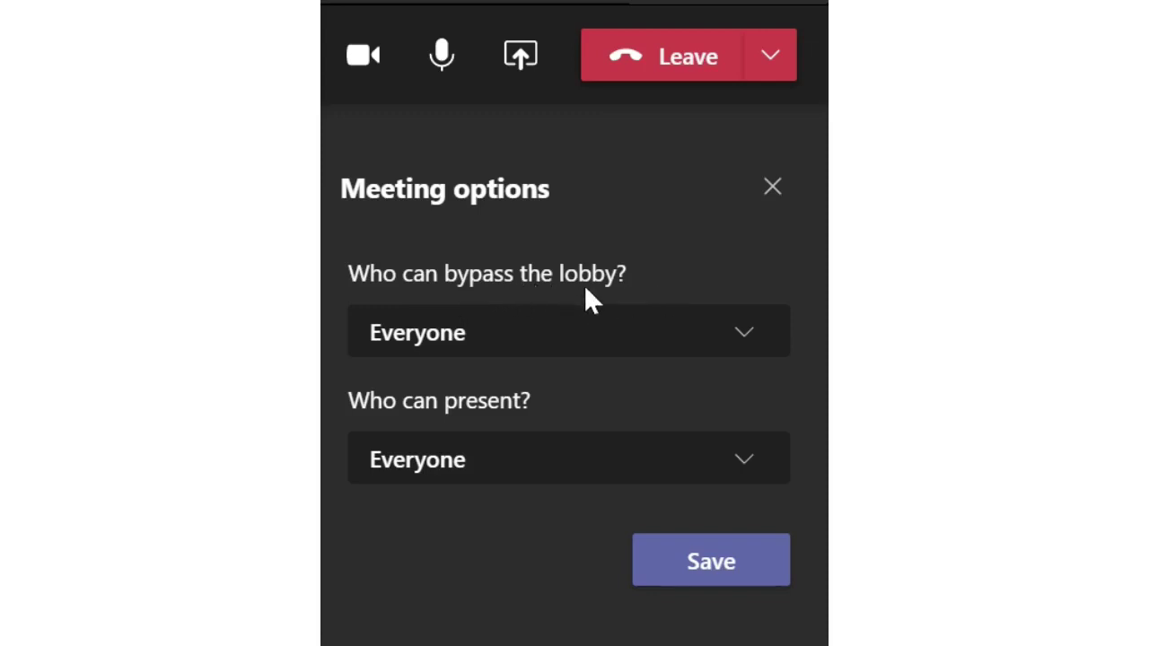
Set 'Who can bypass the lobby?' and 'Who can present?' both to Only me
left_click(743, 333)
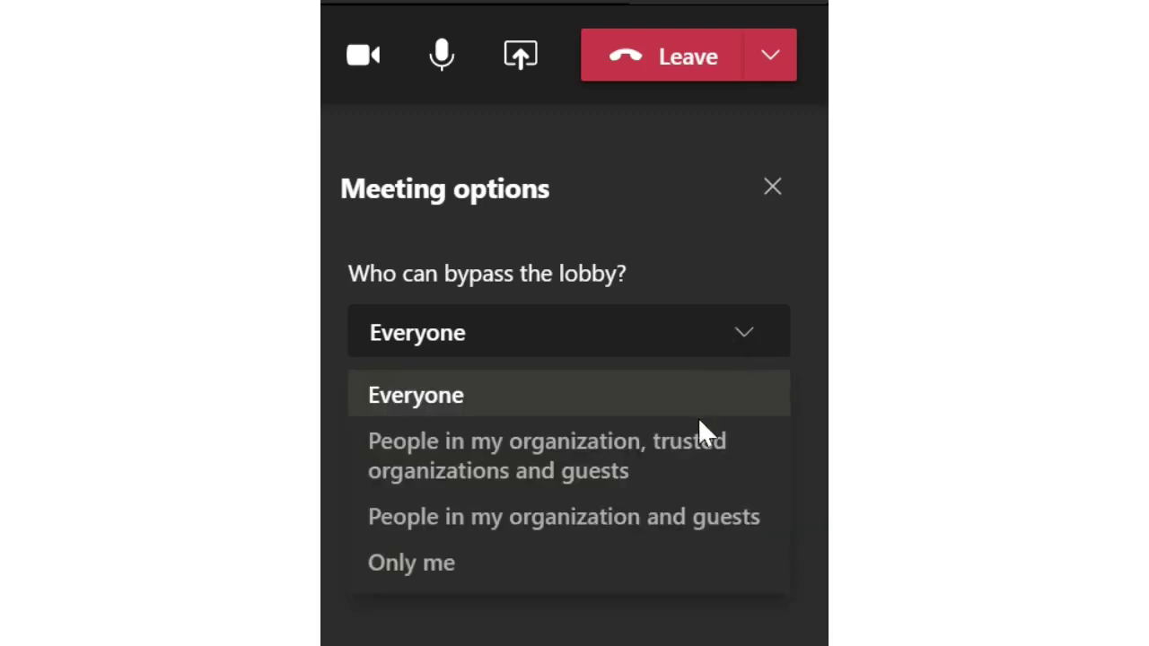
left_click(467, 564)
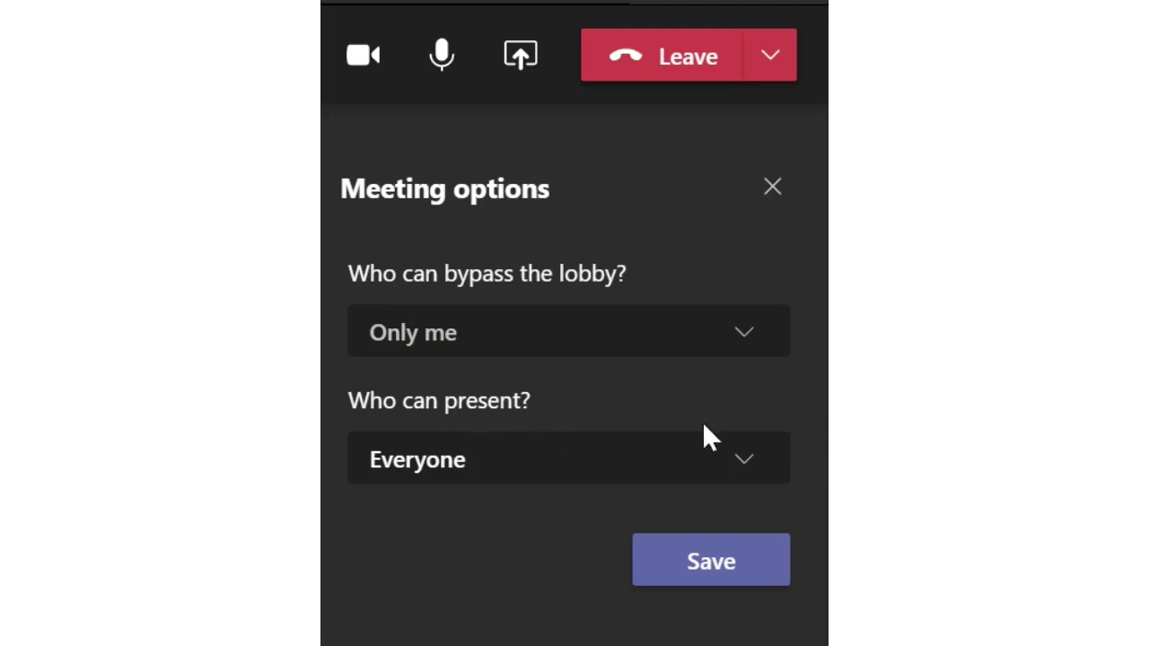
left_click(741, 459)
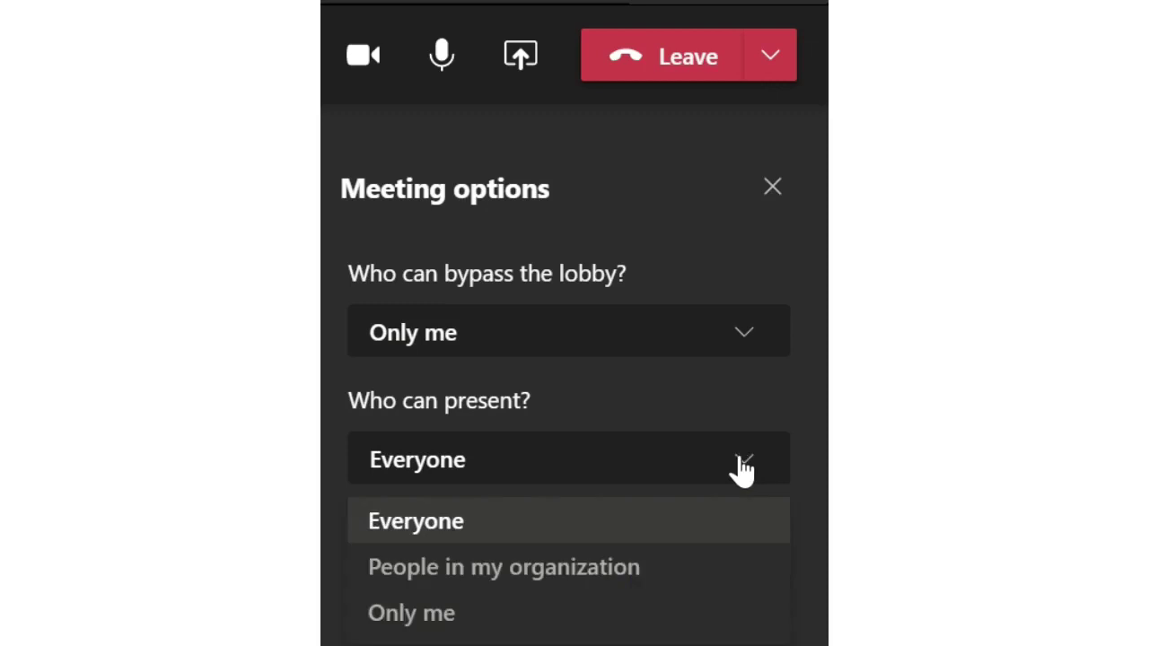
left_click(447, 612)
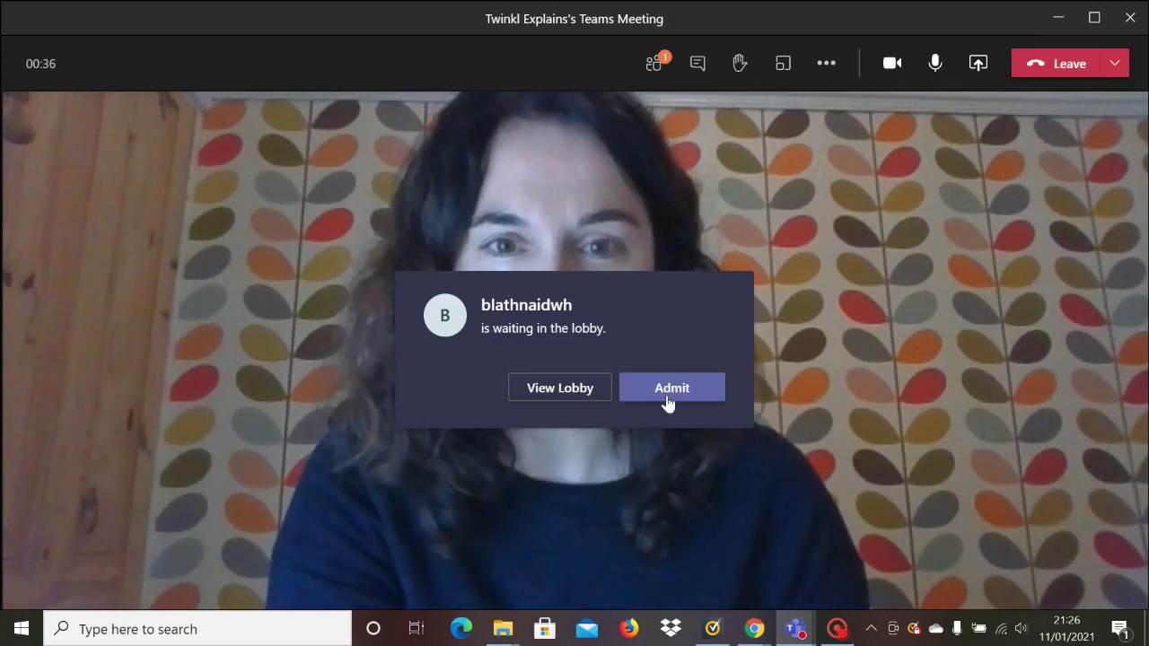
Admit the waiting guest from the lobby, then toggle the camera off and on with Ctrl+Shift+O
left_click(668, 401)
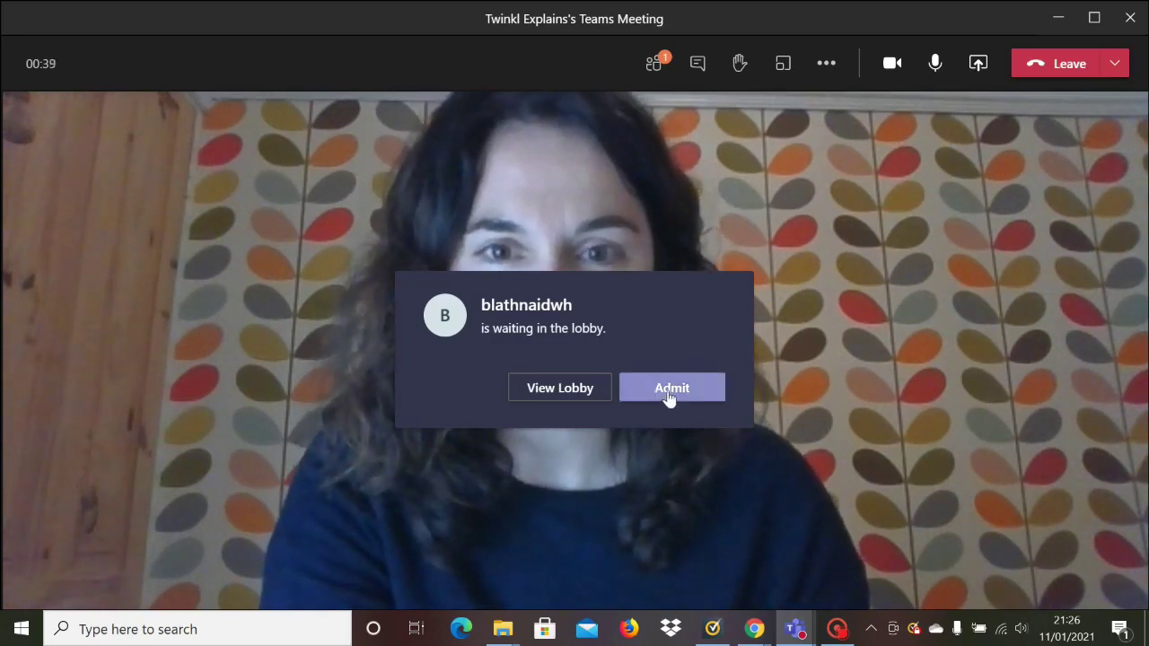
left_click(671, 387)
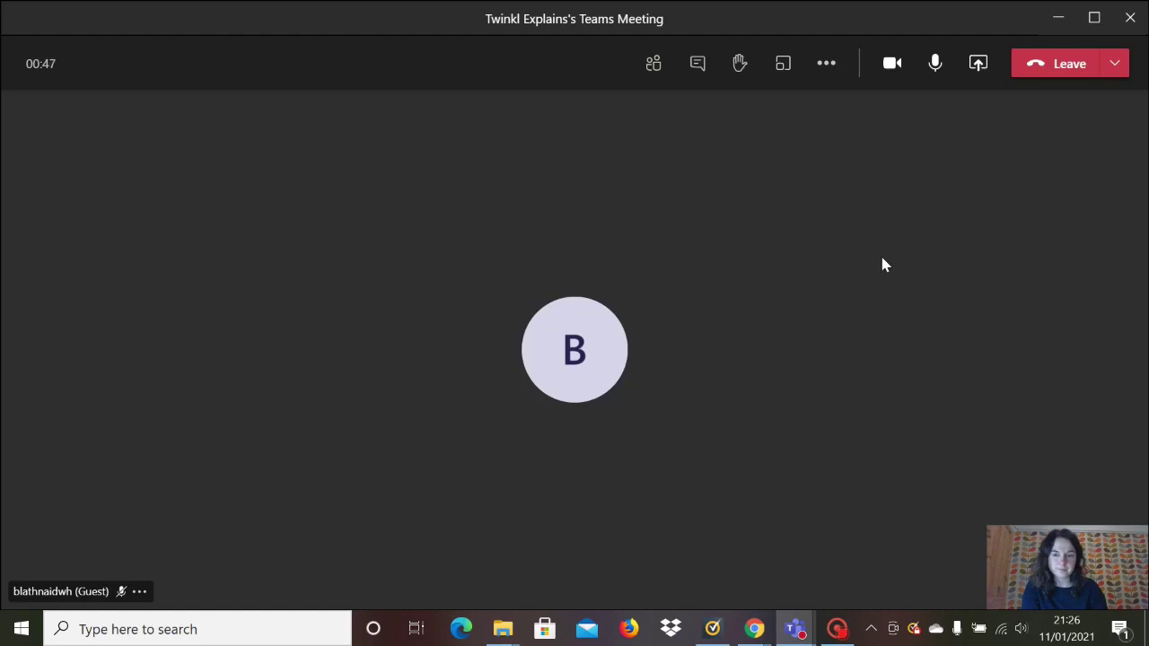
key("ctrl+shift+o")
key("ctrl+shift+o")
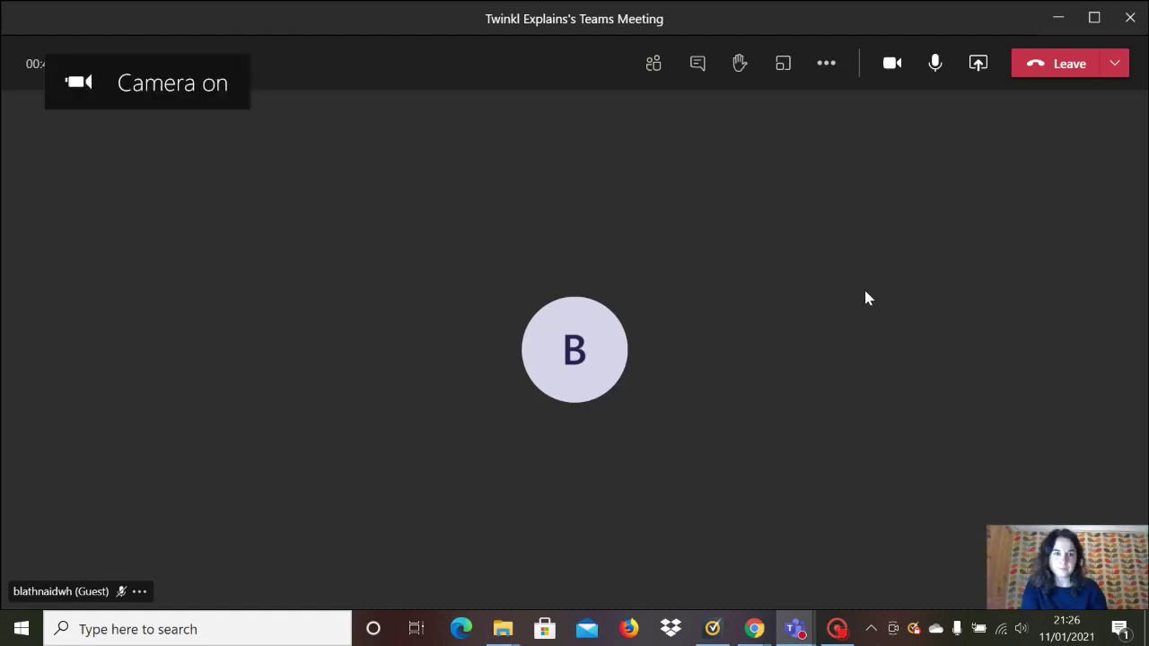
Preview the Blur background, then apply None and close the background effects panel
left_click(827, 65)
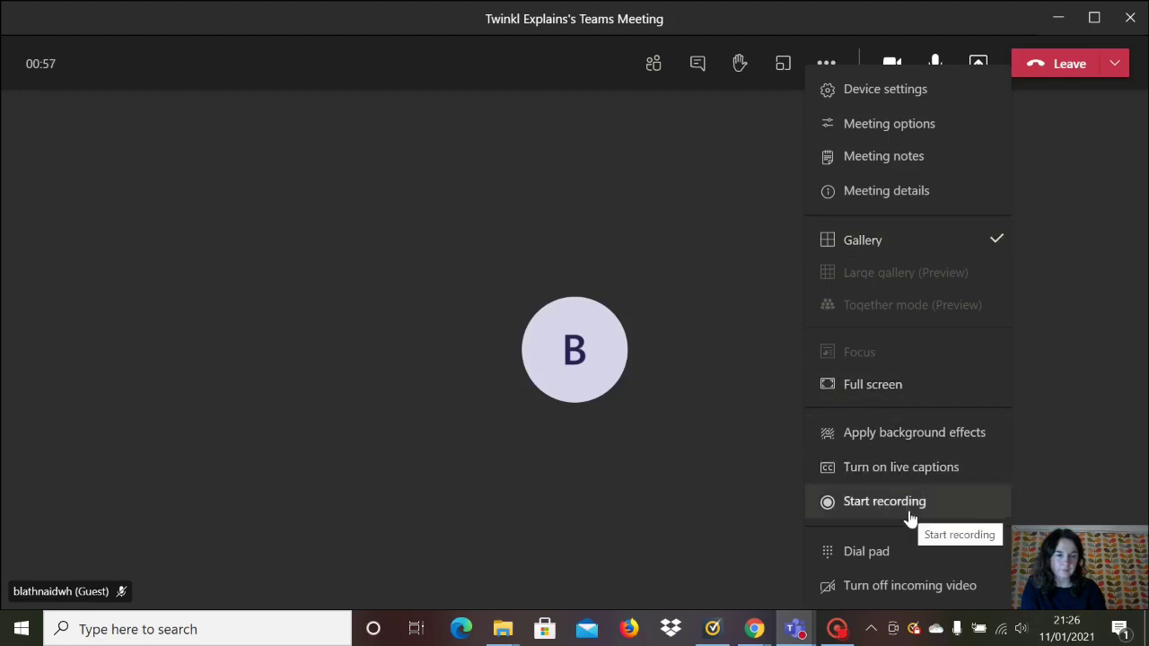
left_click(911, 439)
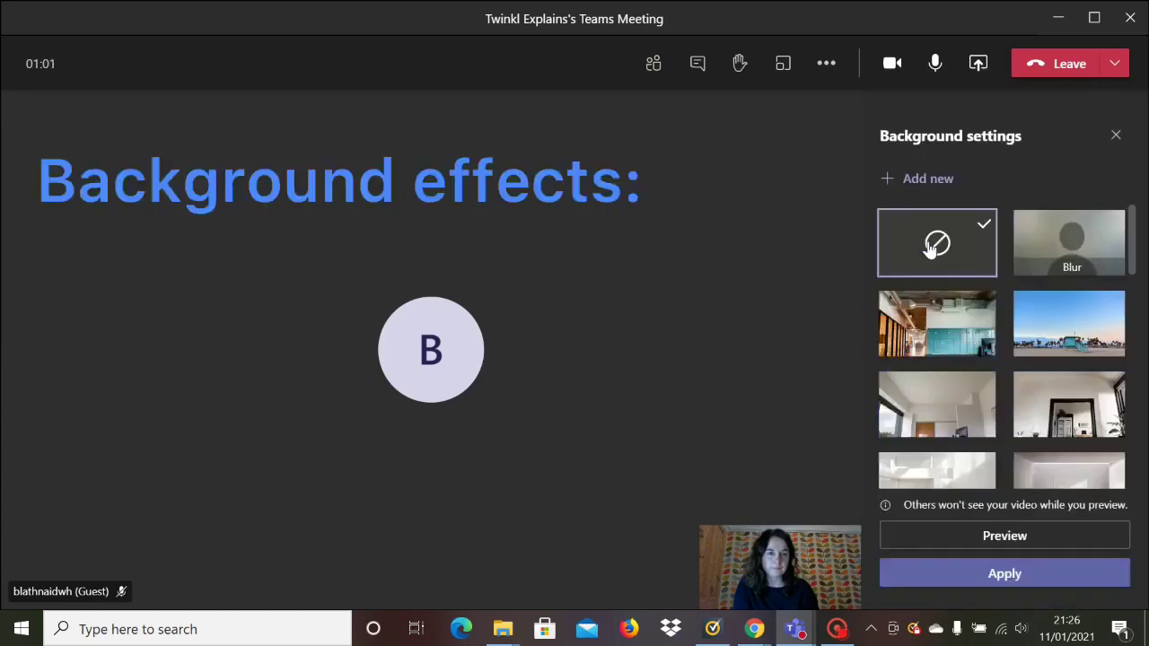
left_click(1064, 245)
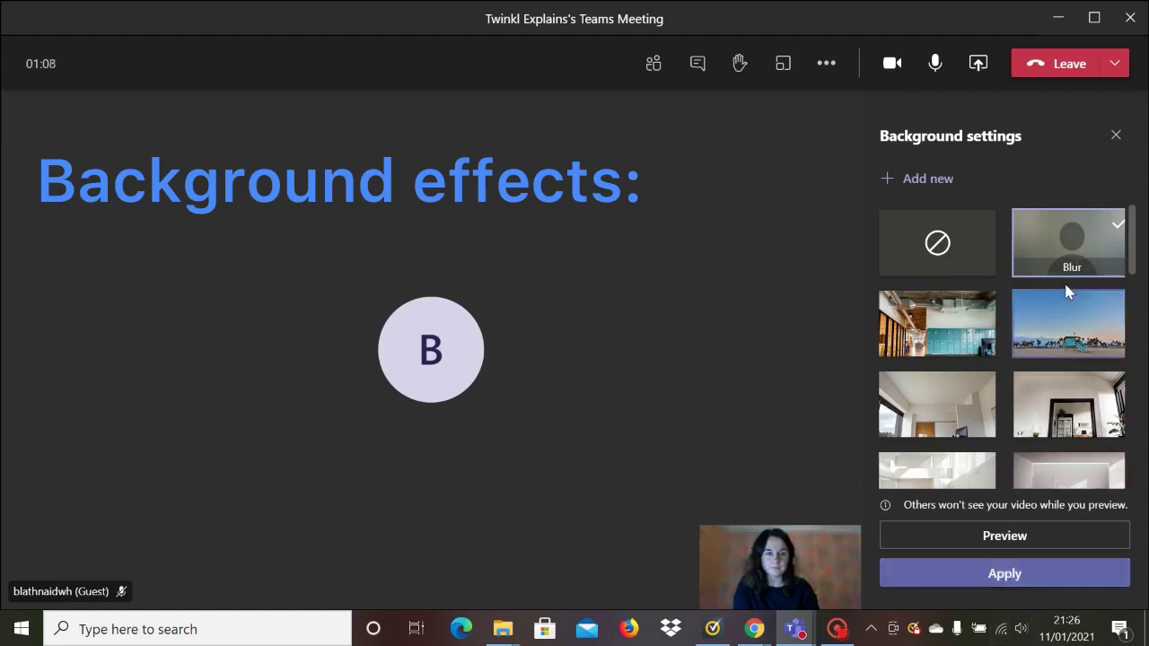
left_click(952, 245)
left_click(1003, 579)
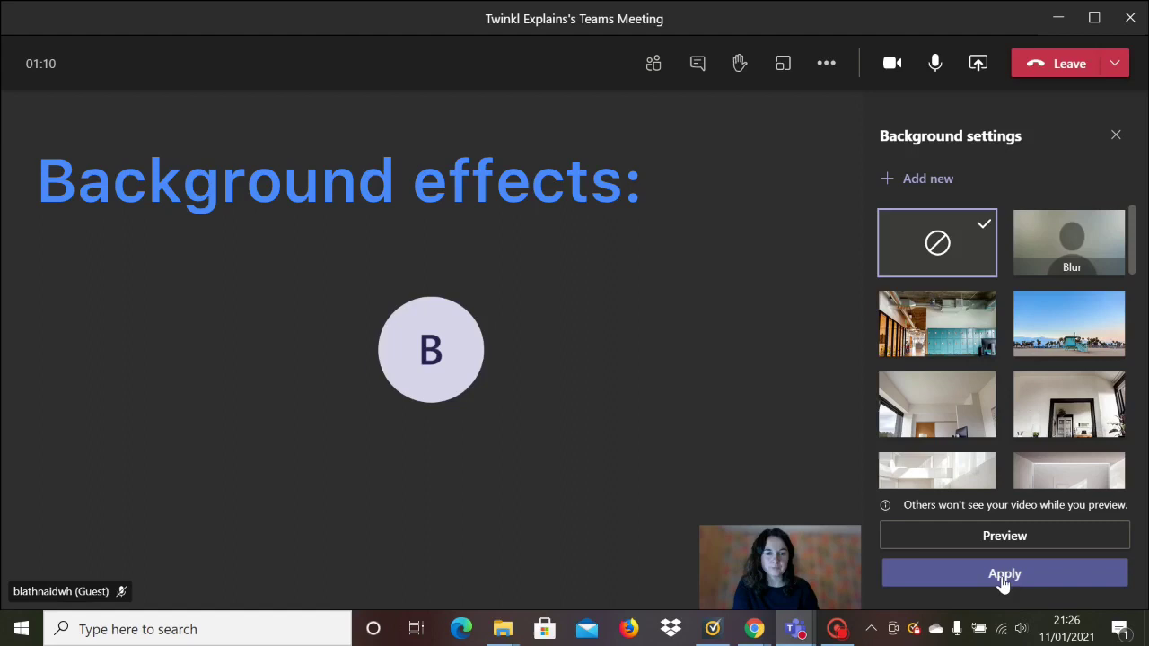
left_click(1116, 138)
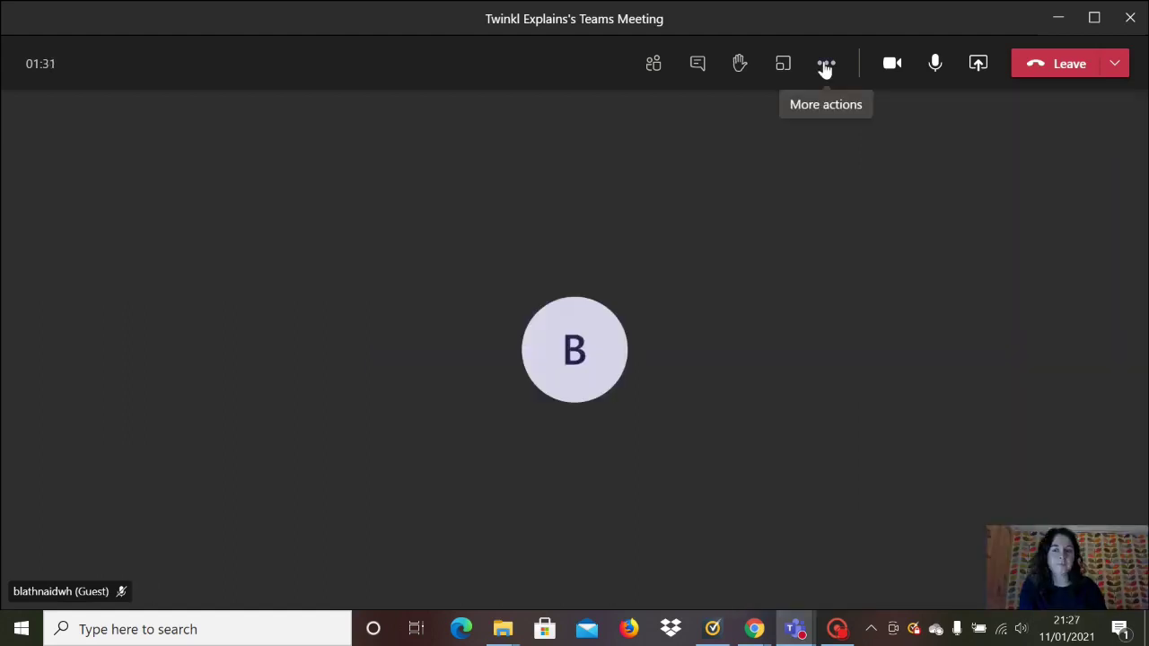
Copy the meeting's join info from Meeting details
left_click(824, 64)
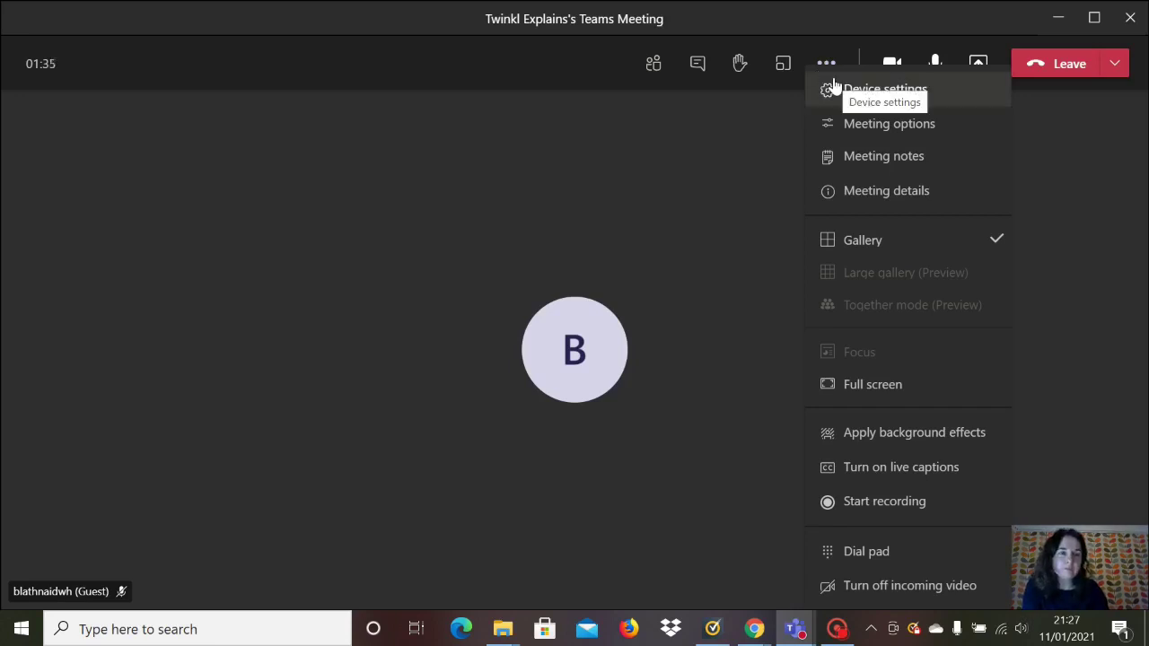
left_click(900, 191)
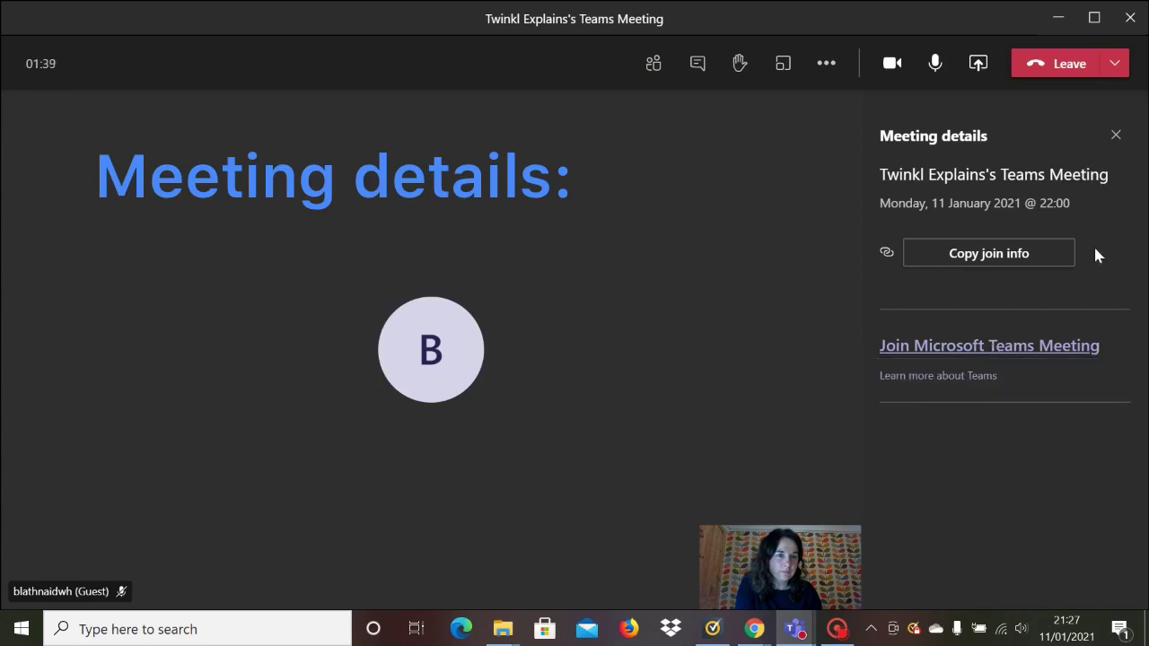
left_click(990, 258)
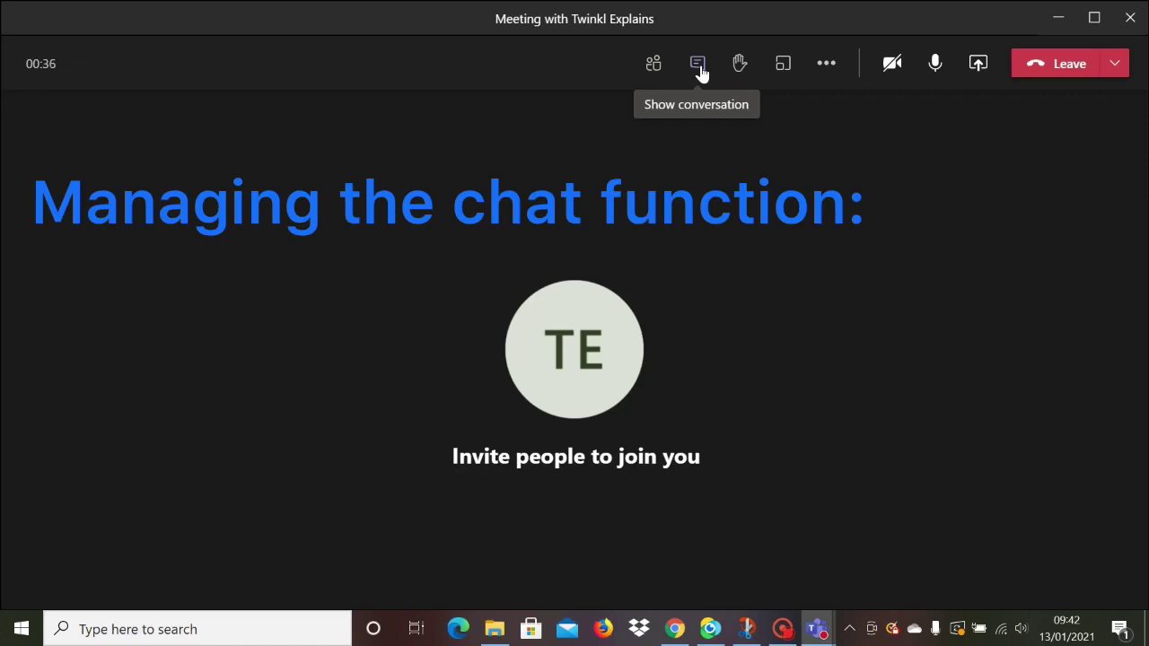
Open the meeting chat and save its notification setting as Mute
left_click(699, 67)
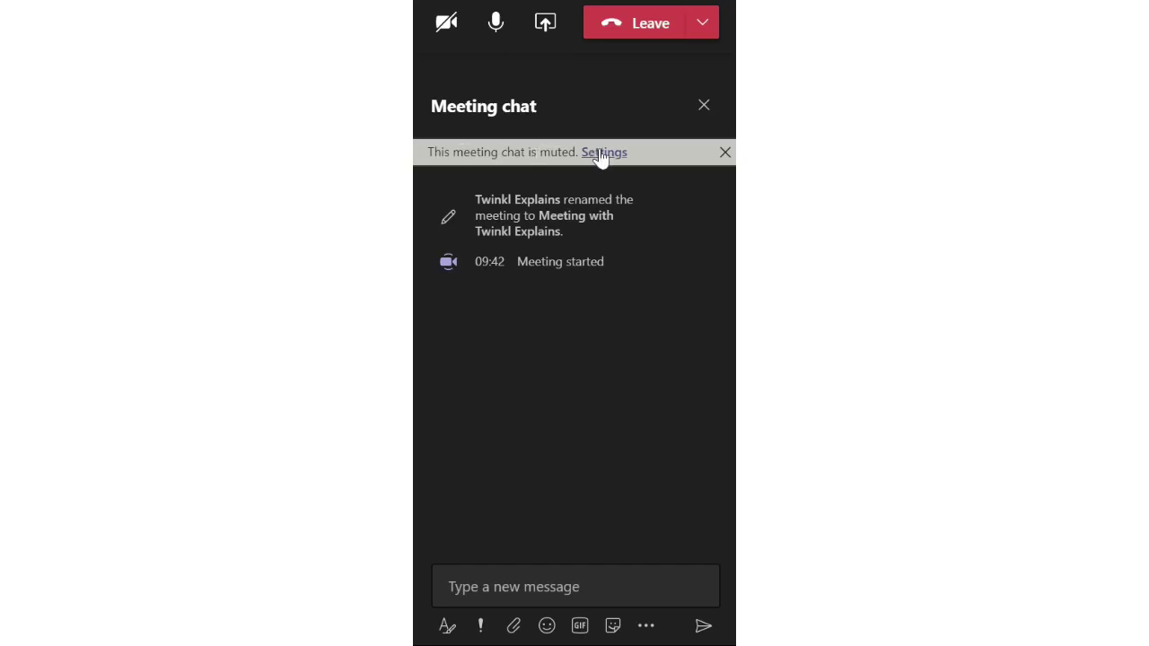
left_click(602, 155)
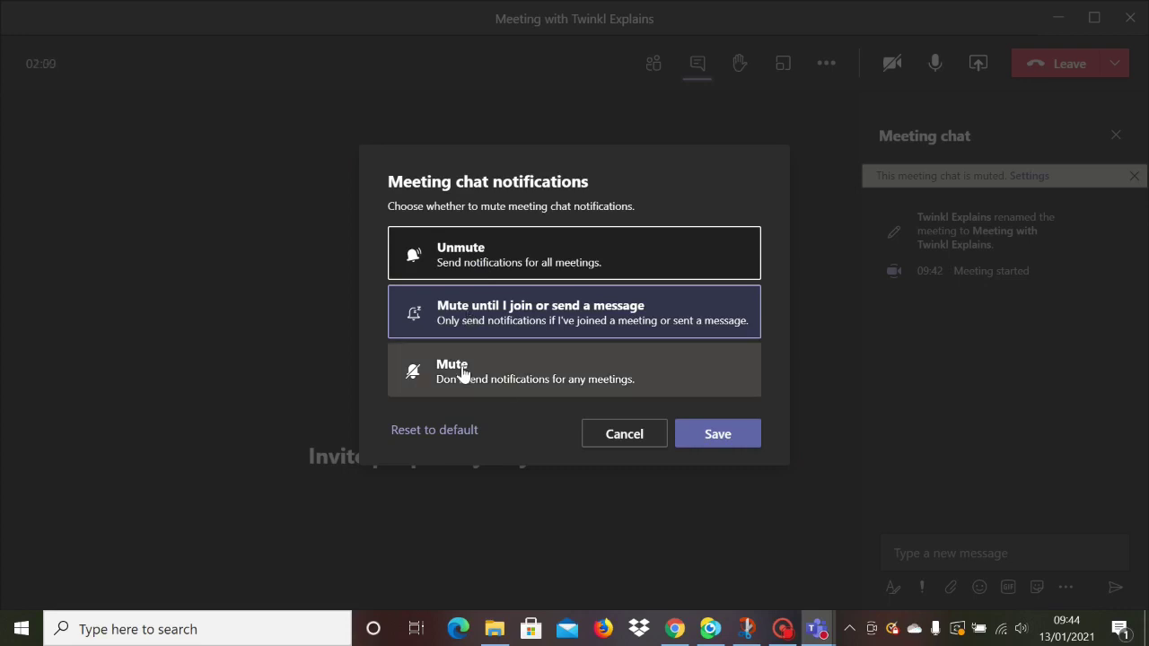
left_click(718, 438)
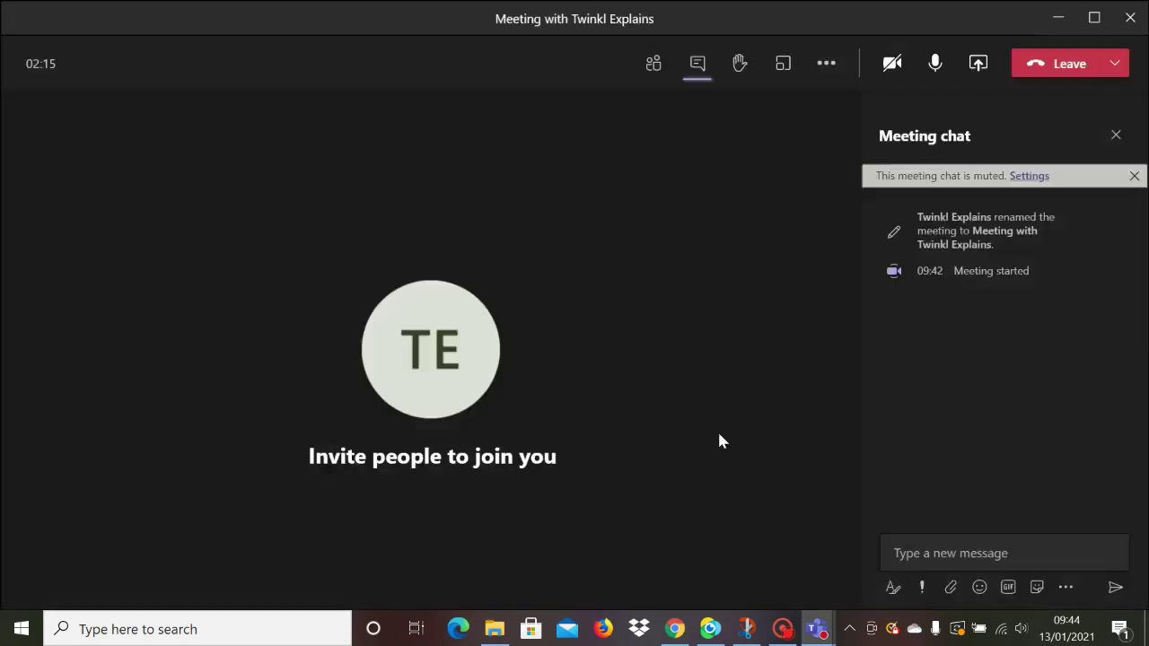
Post 'Hi everyone' and a smiley emoji in the meeting chat
left_click(981, 548)
type("Hi everyone!")
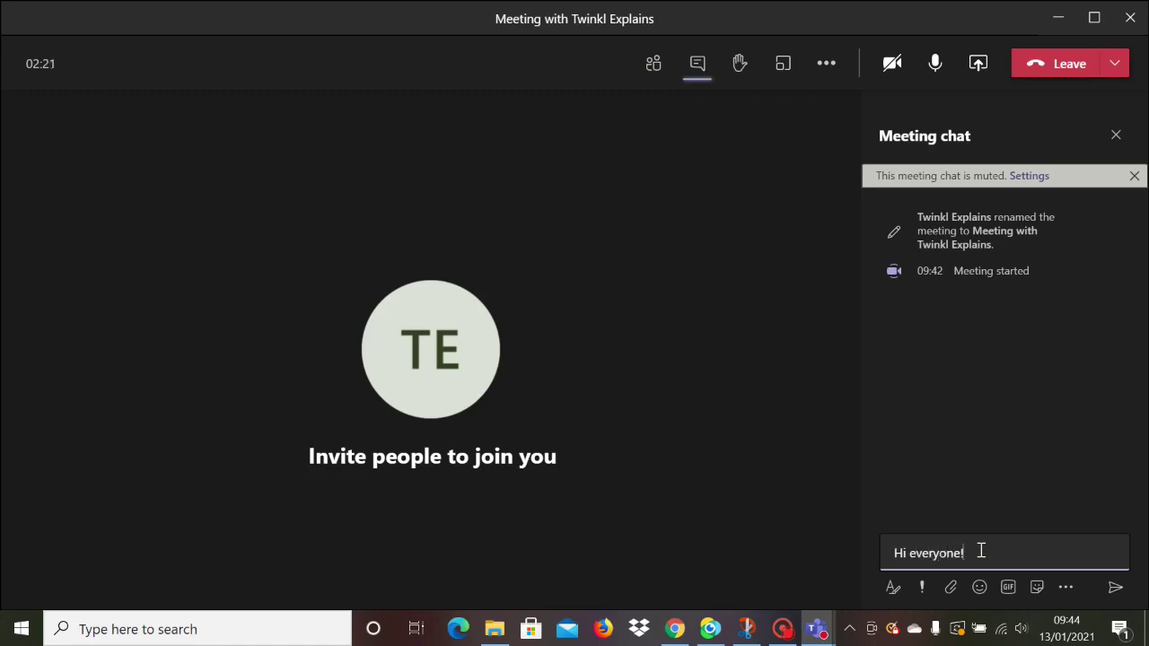
key("Return")
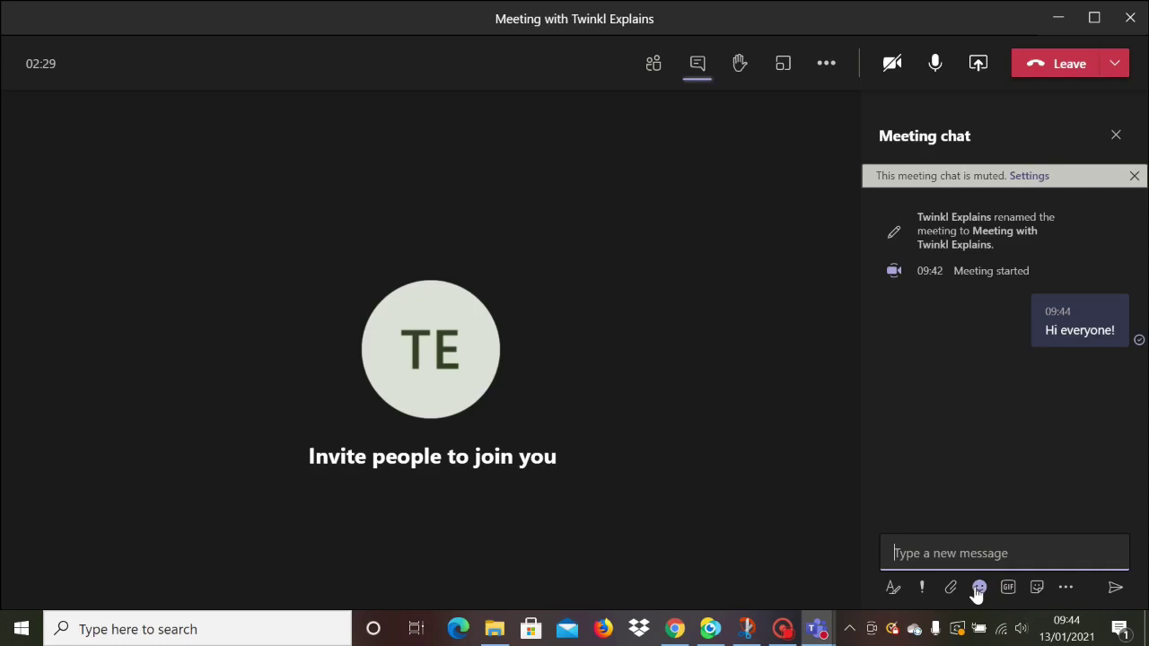
left_click(980, 588)
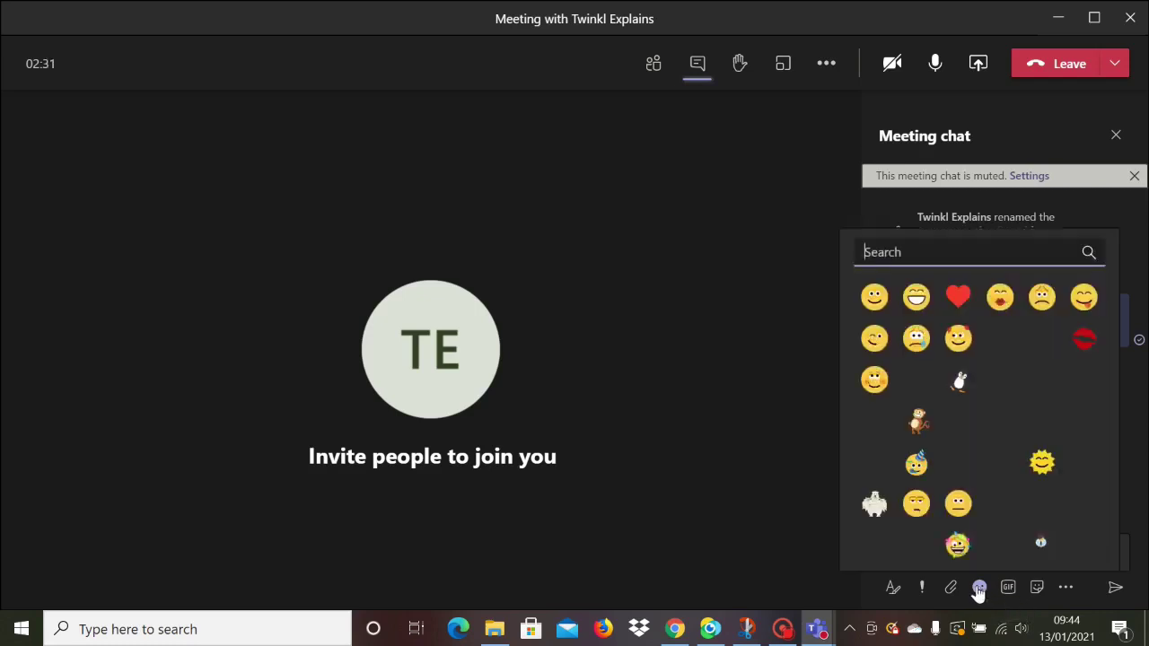
left_click(874, 305)
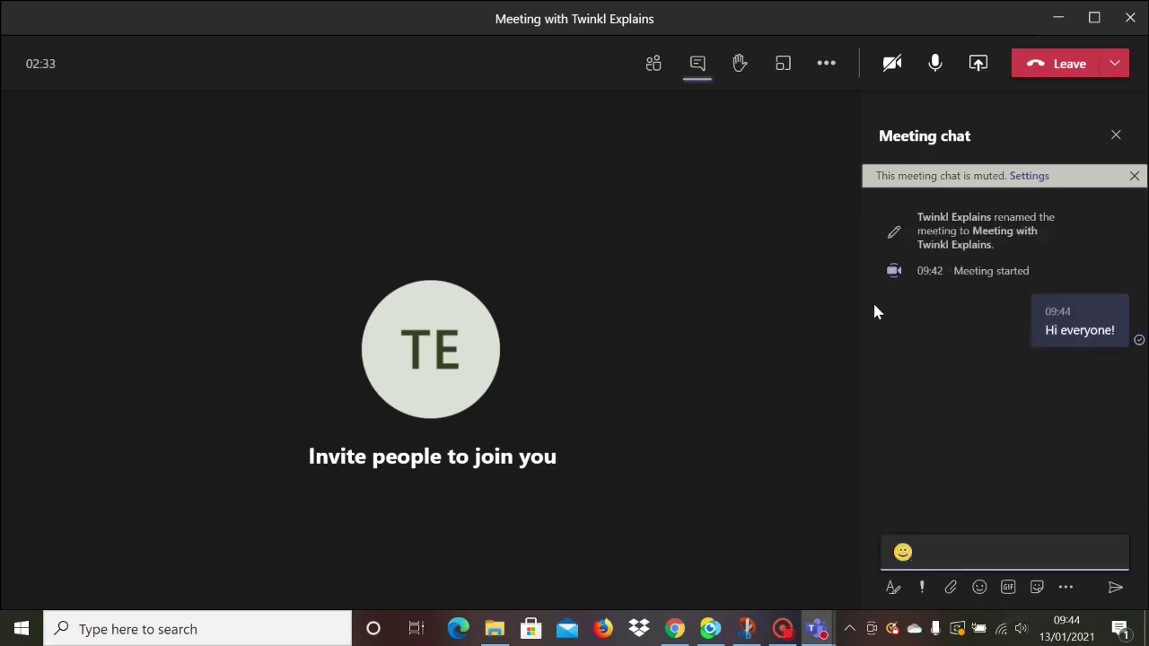
key("Return")
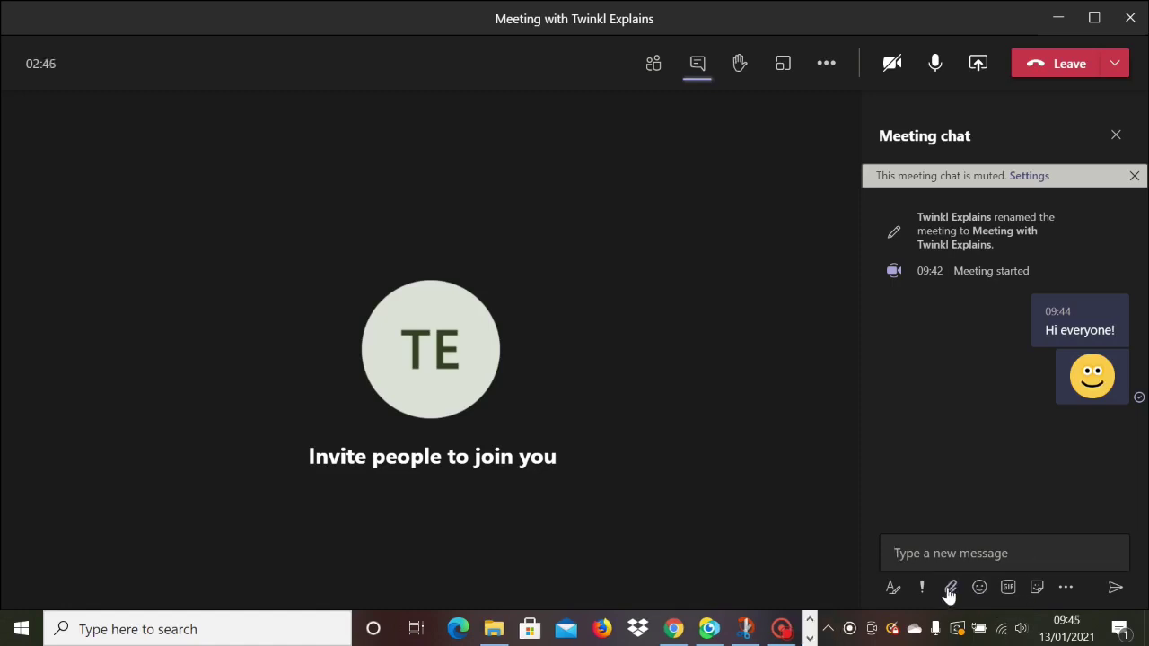
Upload and send Twinkl intro video.mp4 from the Updating Older Videos folder
left_click(949, 588)
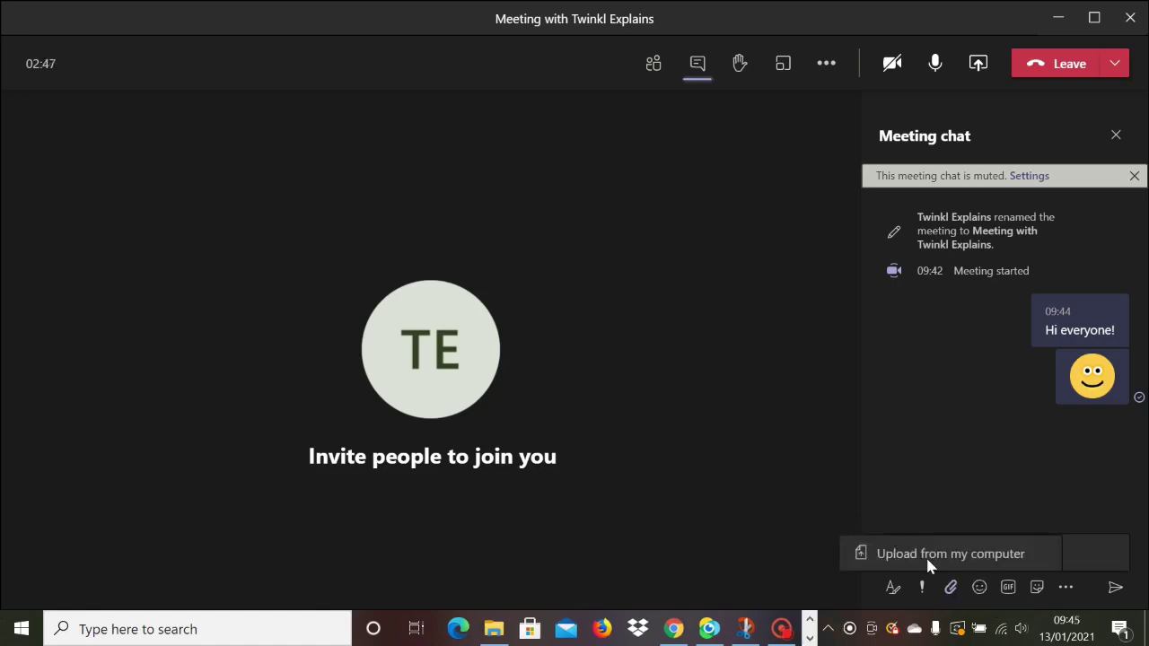
left_click(925, 556)
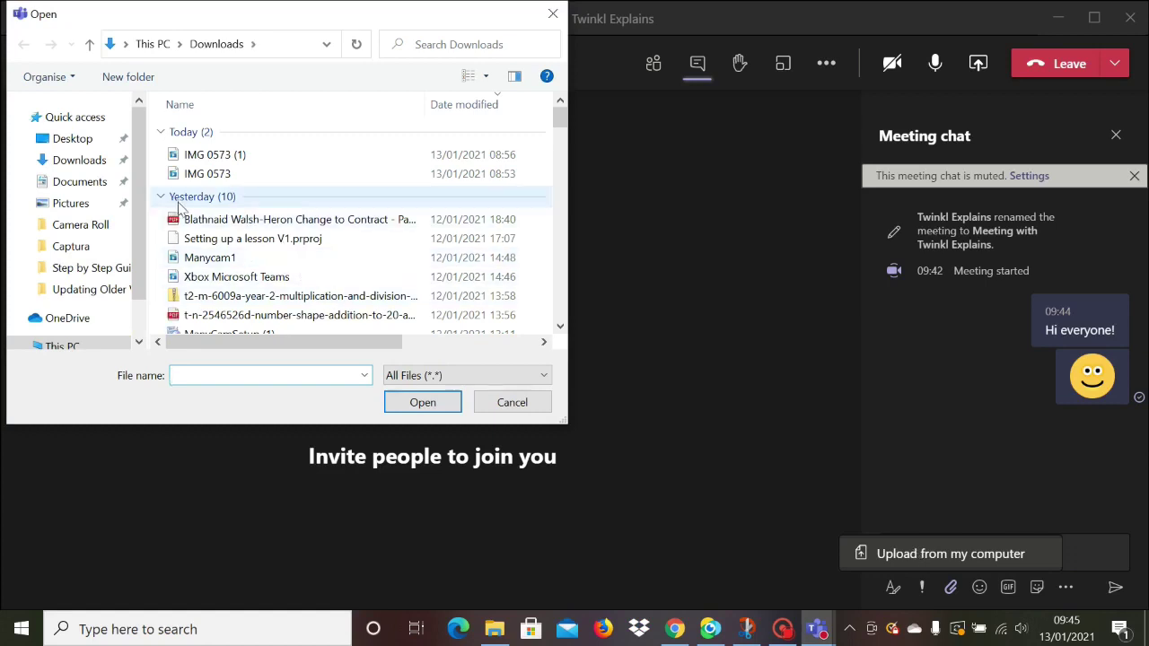
left_click(89, 289)
left_click(512, 162)
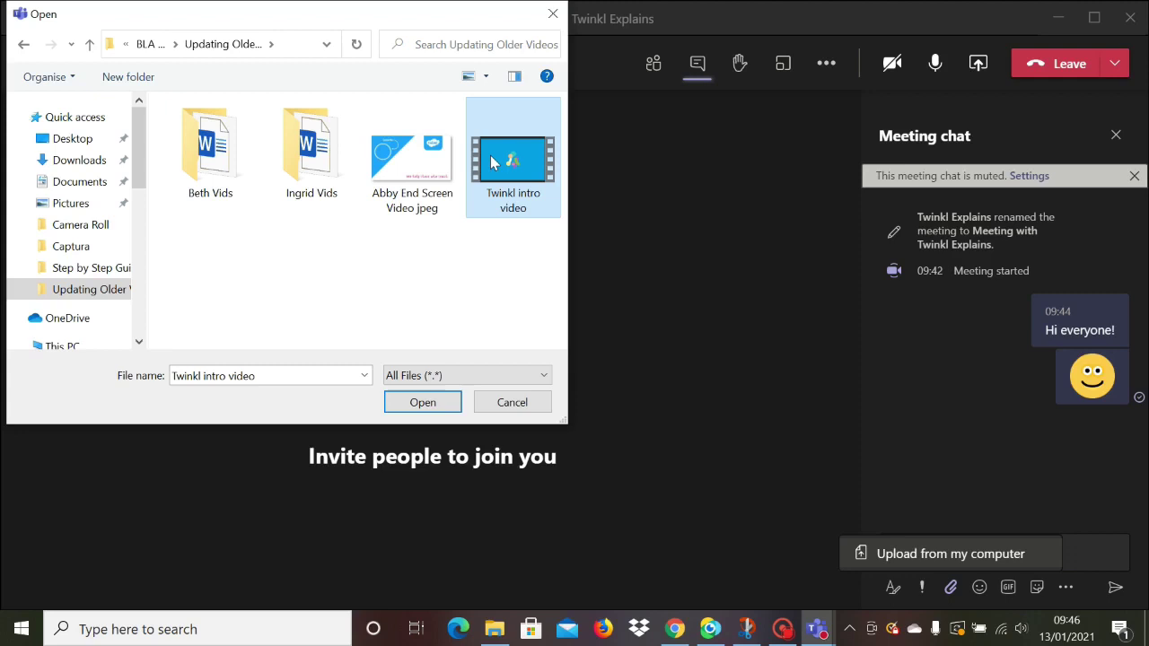
left_click(435, 404)
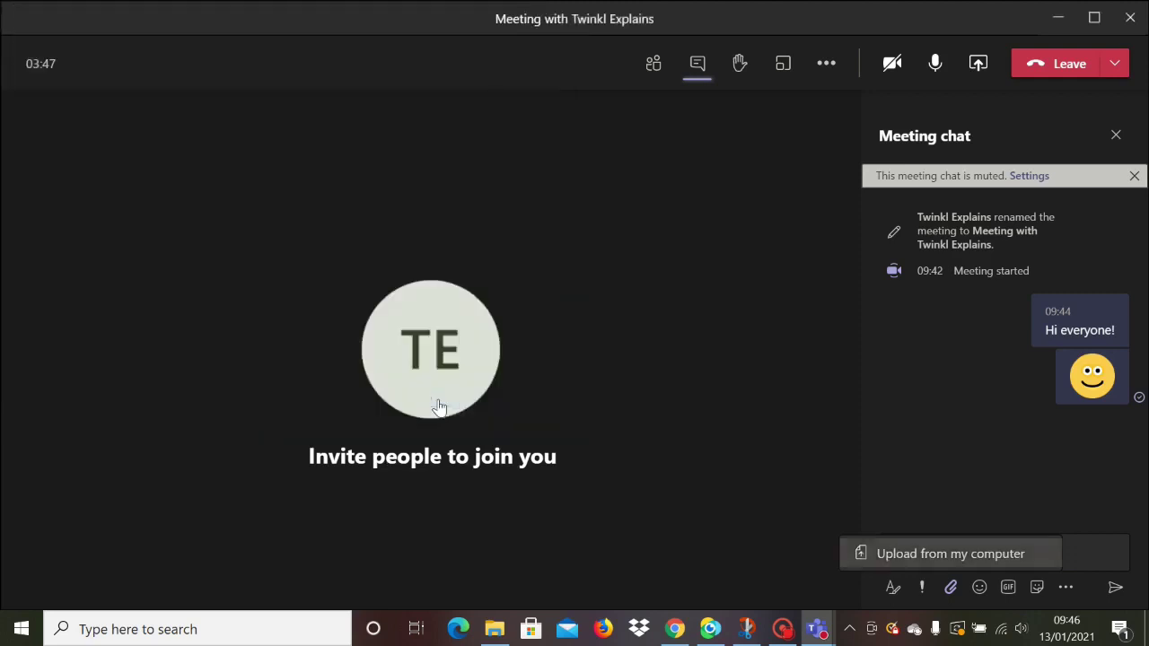
mouse_move(437, 404)
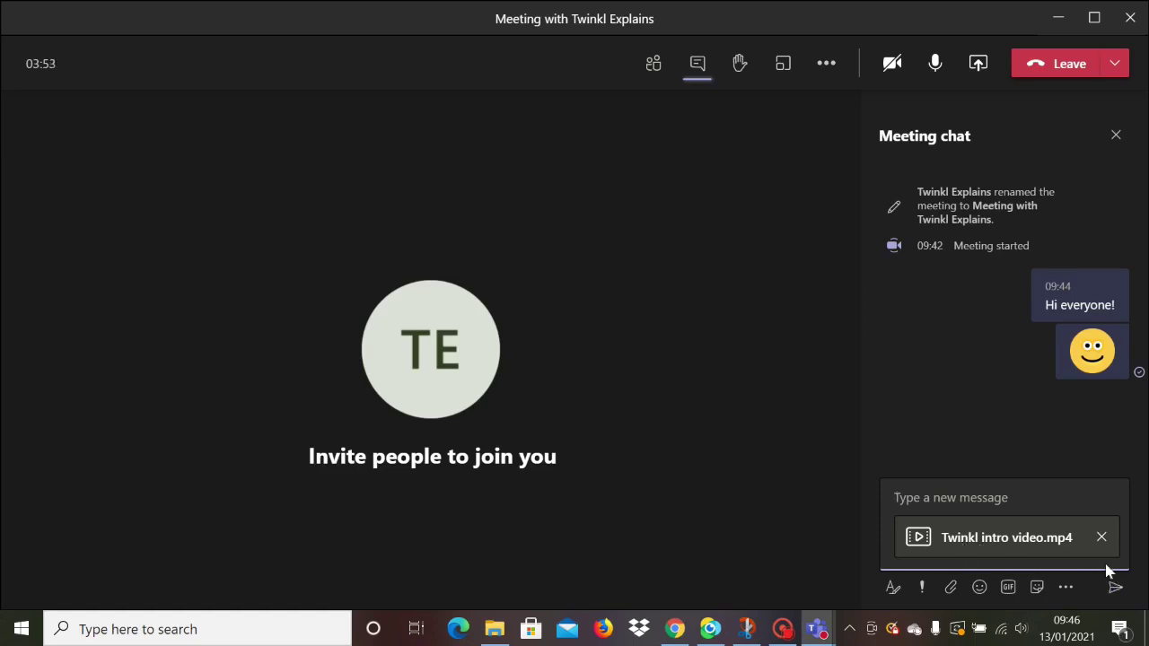
left_click(1116, 587)
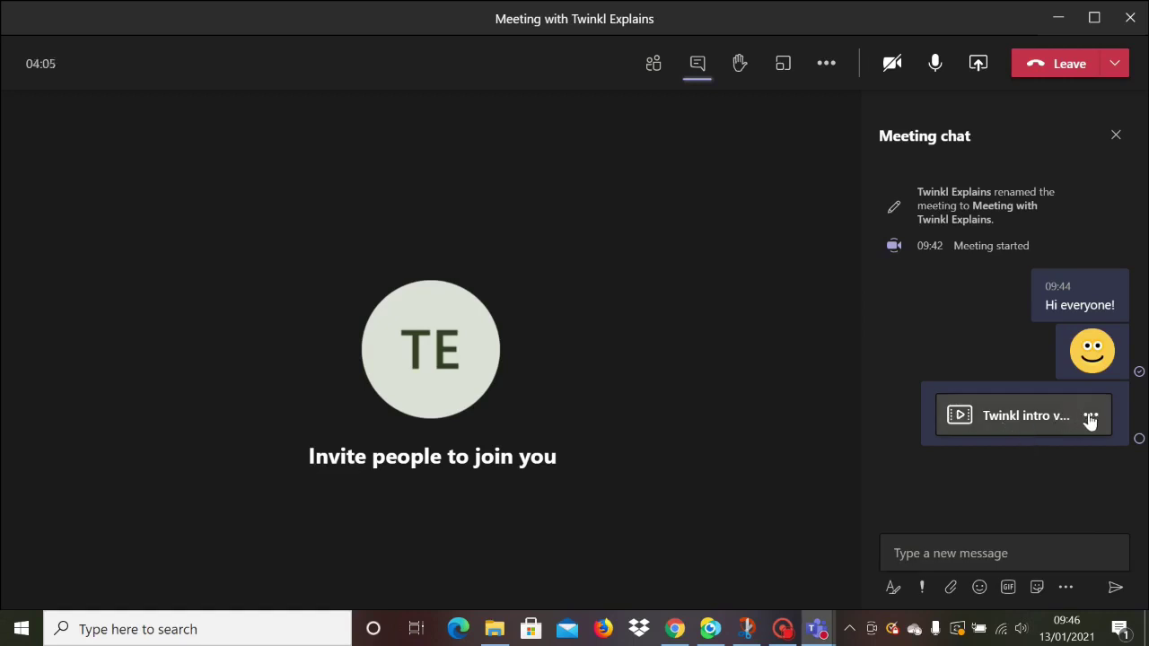
Open the shared video online, then close and reopen the chat pane
left_click(1091, 416)
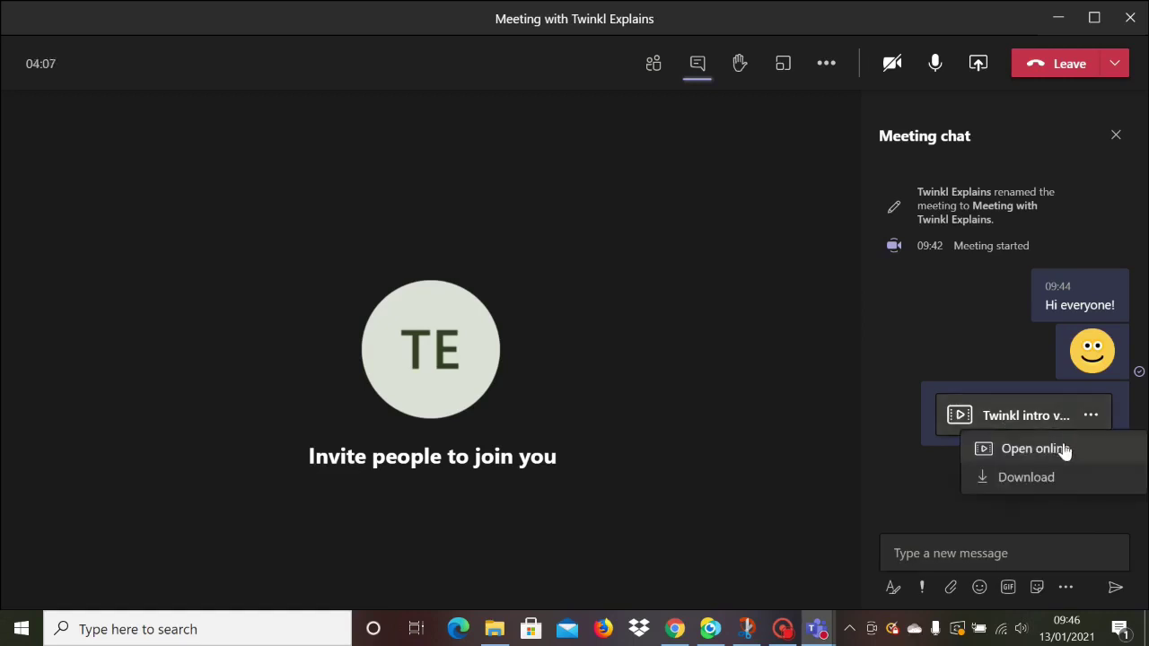
left_click(1064, 451)
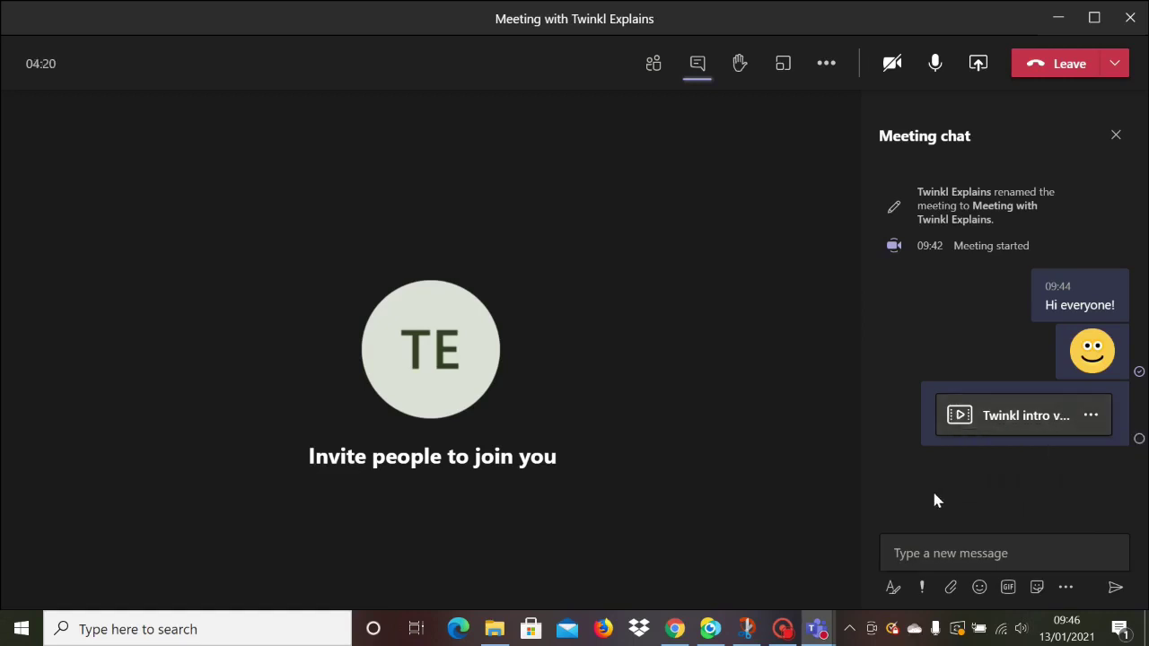
left_click(1115, 136)
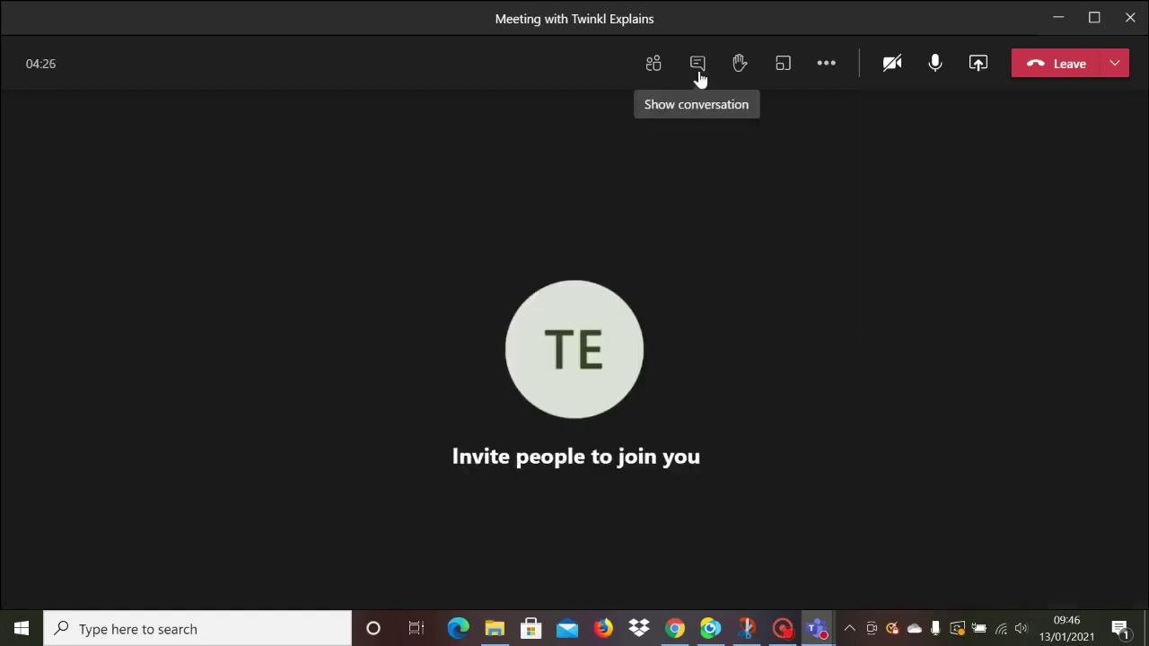
left_click(698, 67)
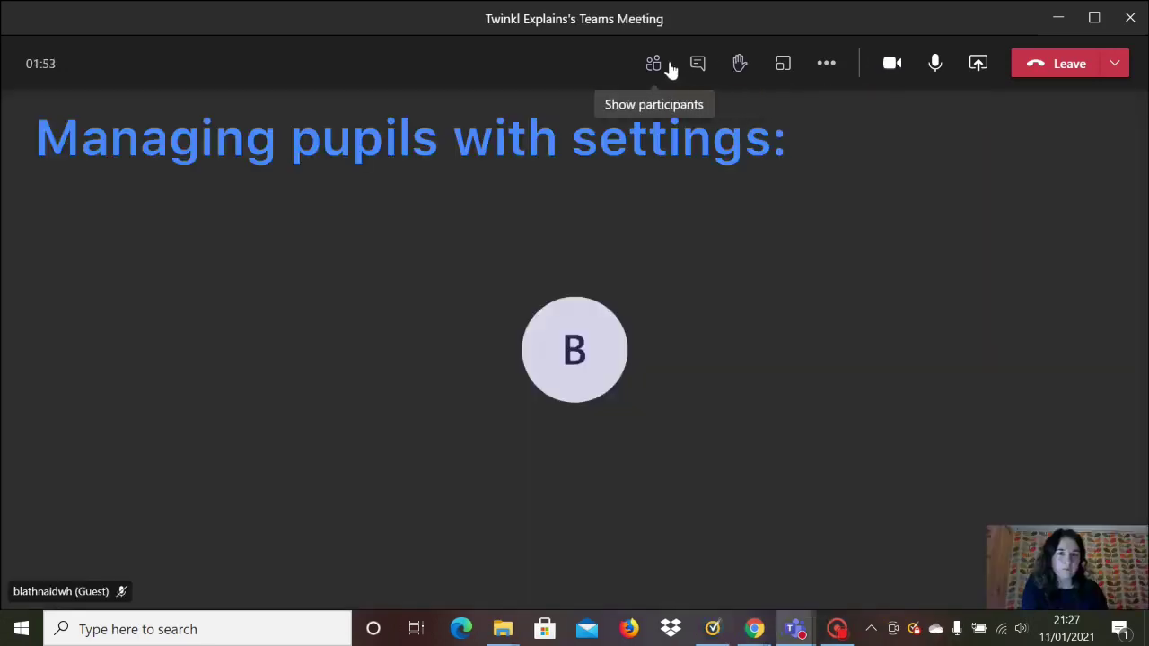
Show the participants list and check the guest's and meeting-wide participant options
left_click(656, 66)
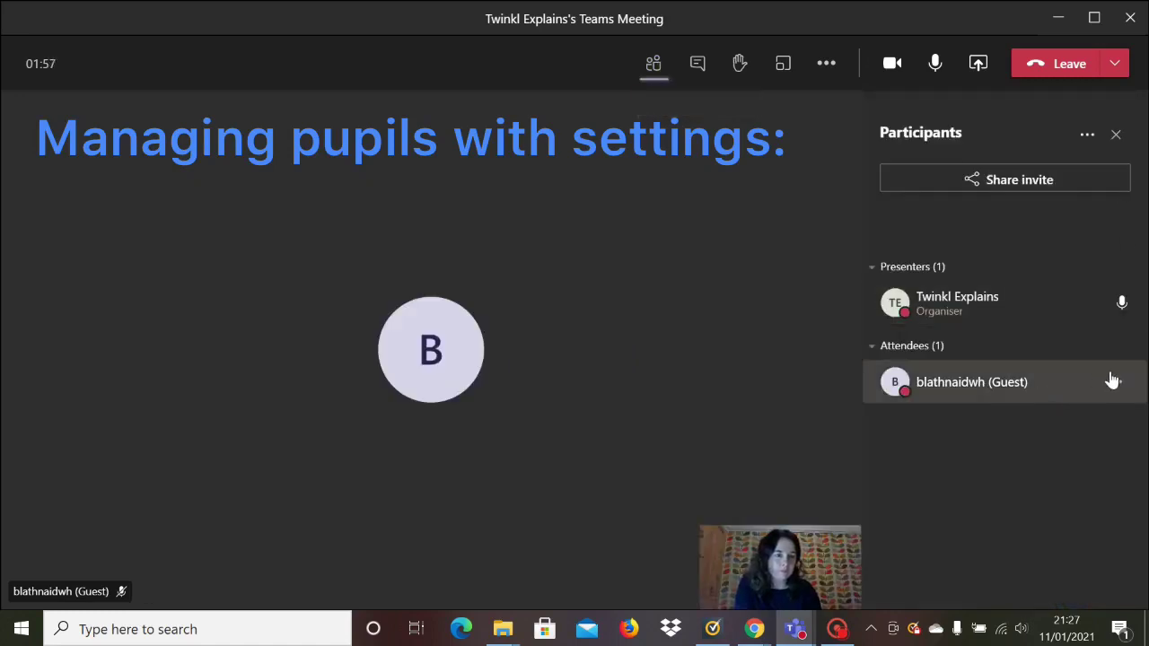
mouse_move(1128, 385)
left_click(1114, 386)
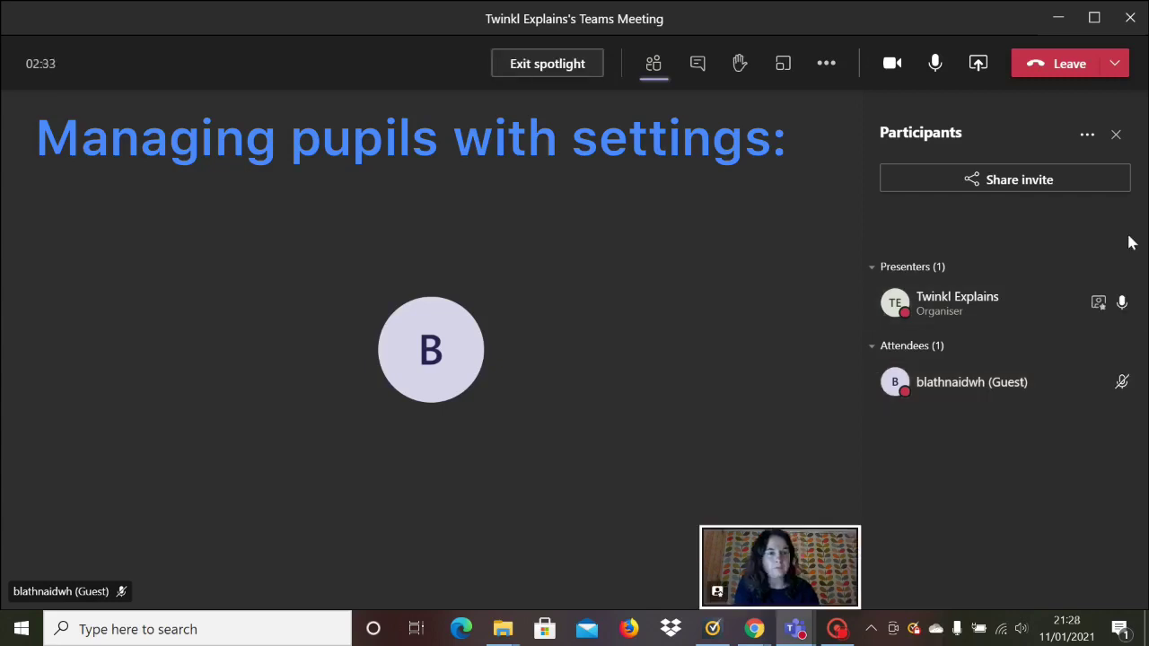
left_click(1087, 136)
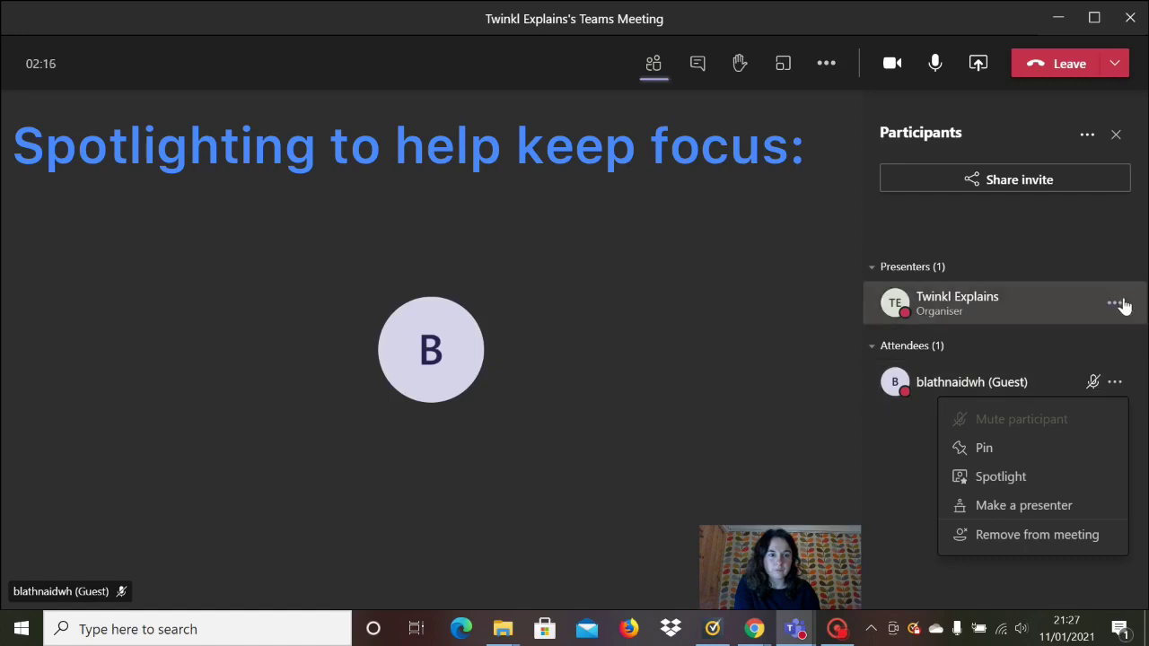
Spotlight your own video for everyone and dismiss the spotlight notice
left_click(1121, 304)
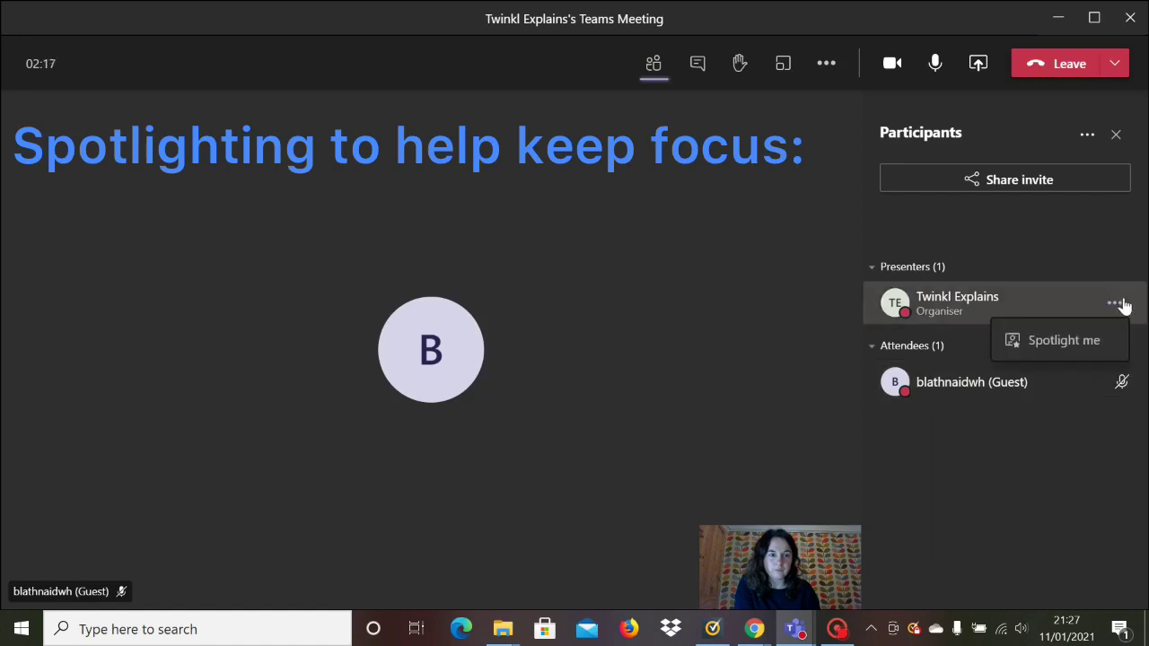
left_click(1093, 350)
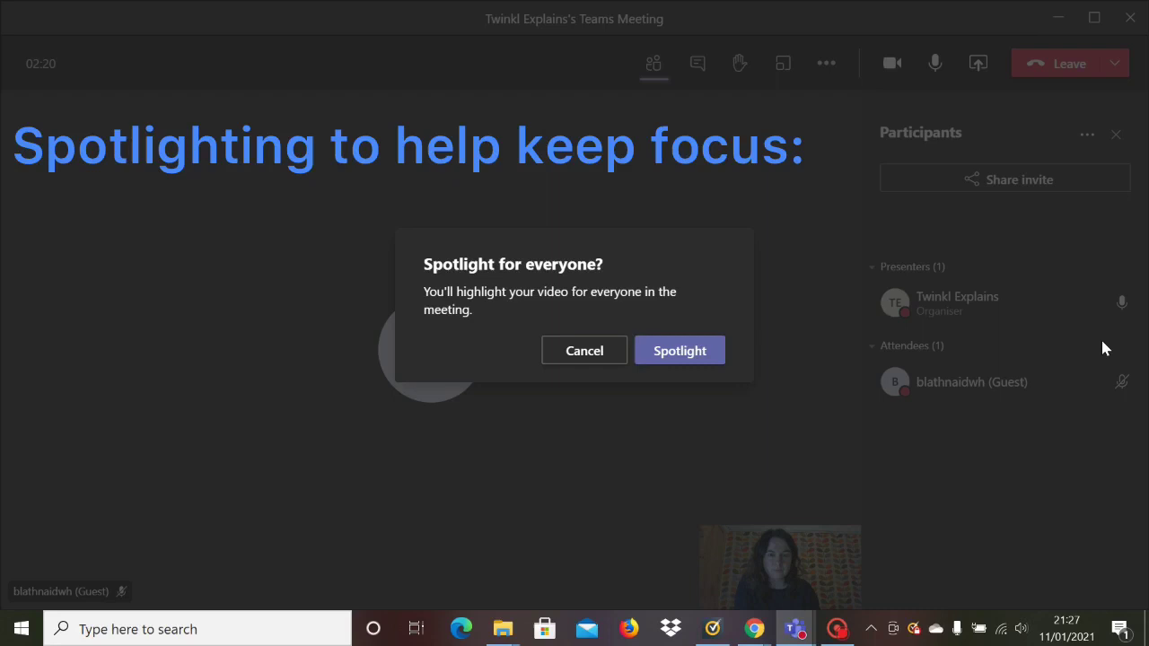
left_click(692, 355)
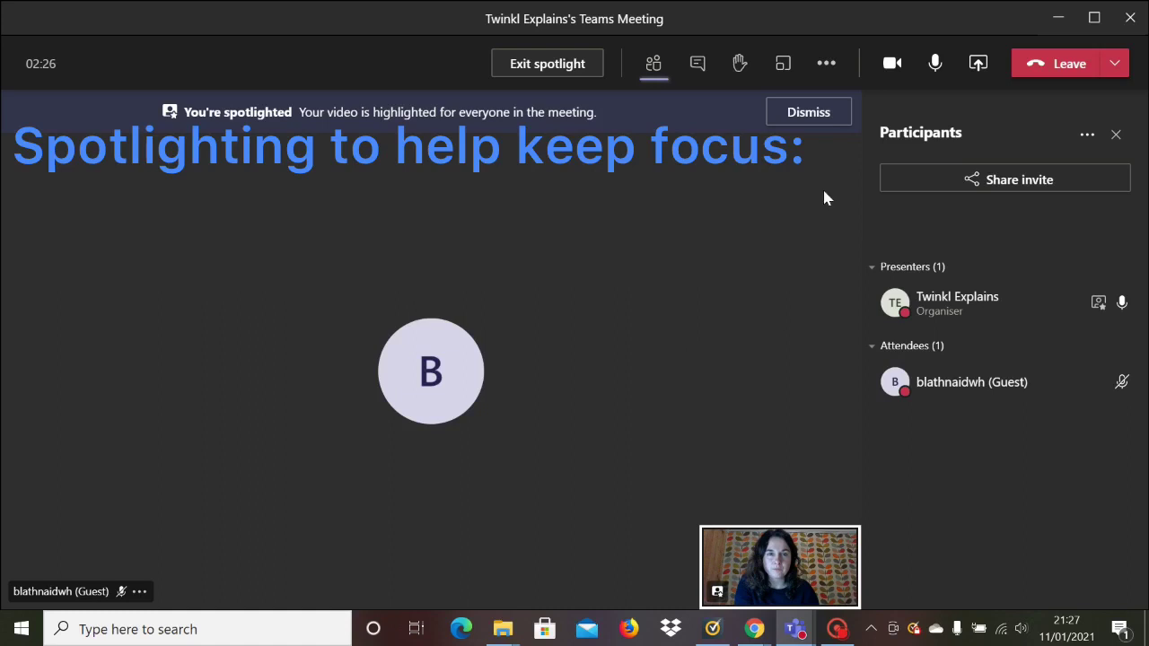
left_click(826, 114)
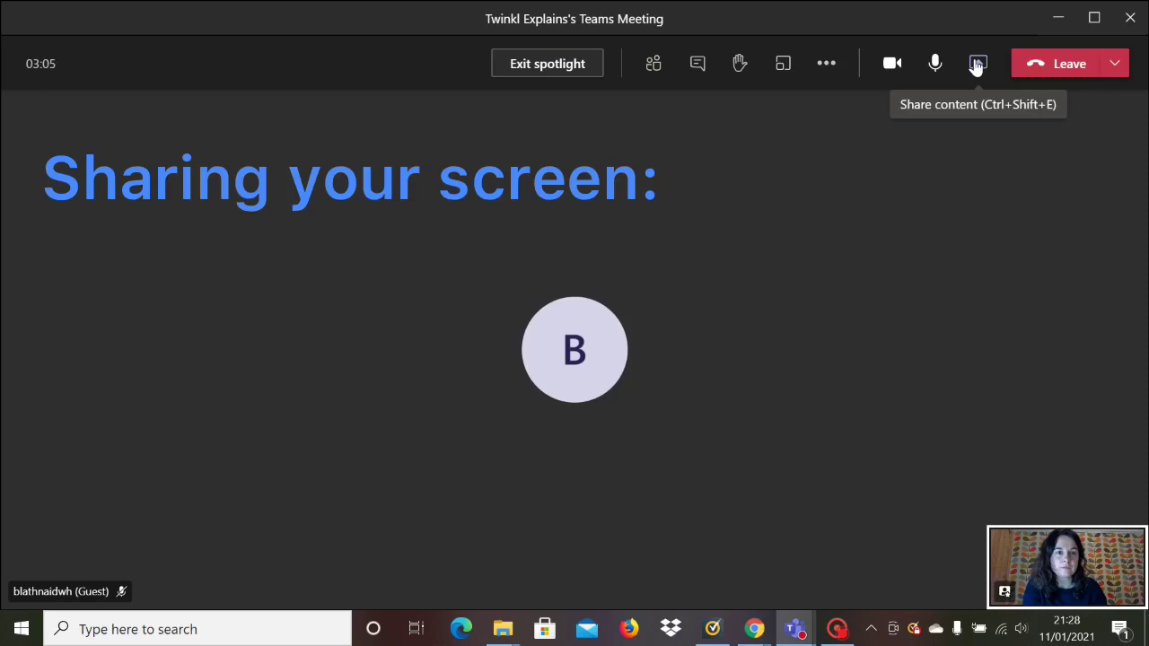
Share a Microsoft Whiteboard and switch off 'Other participants can edit'
left_click(977, 64)
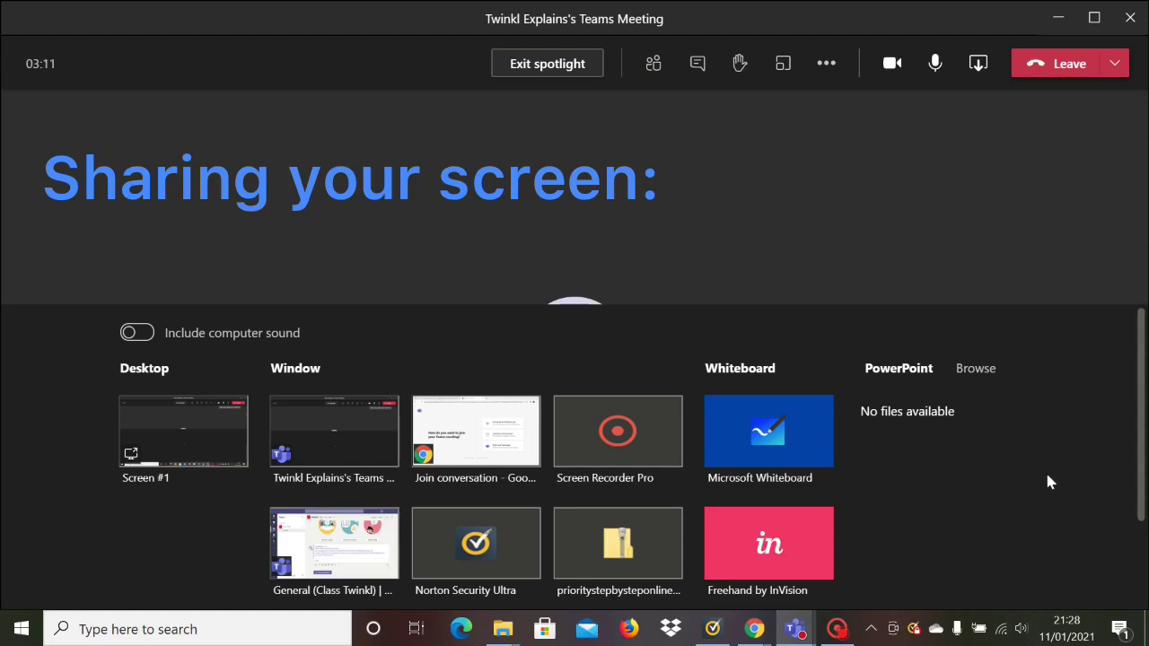
left_click(774, 453)
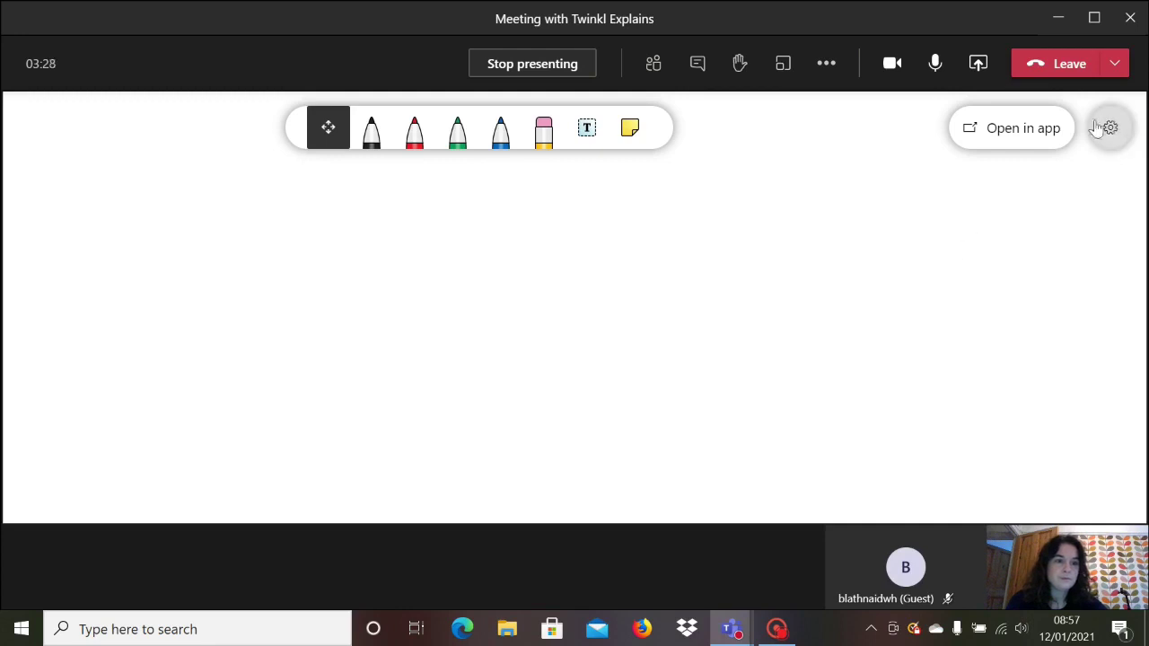
left_click(1108, 128)
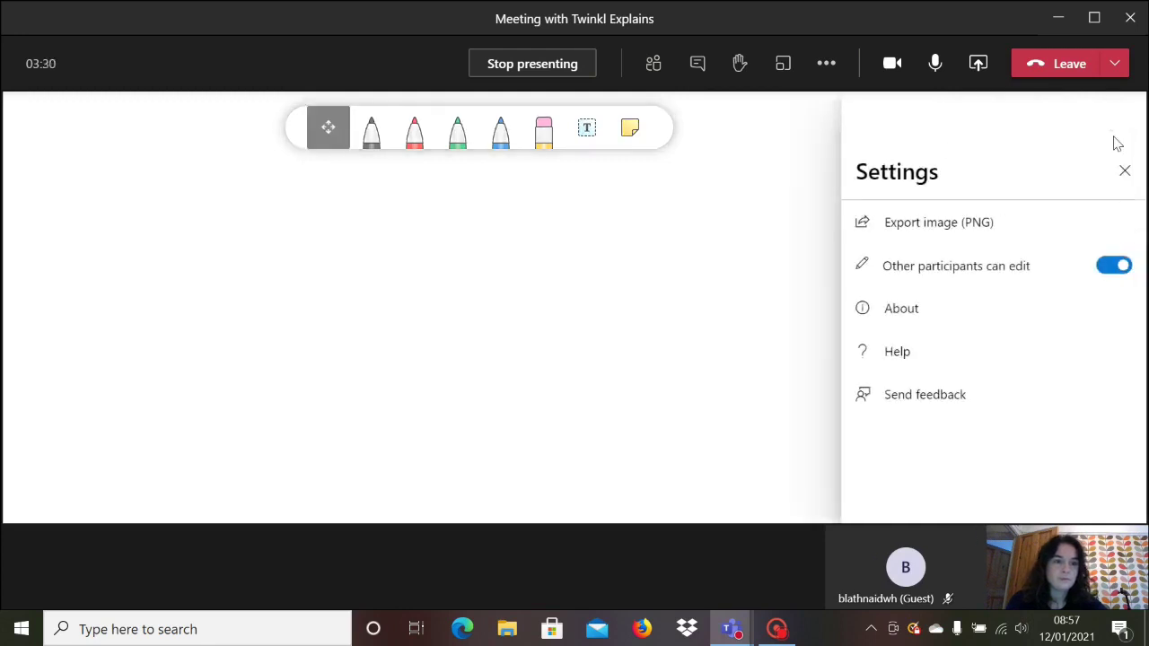
left_click(1108, 271)
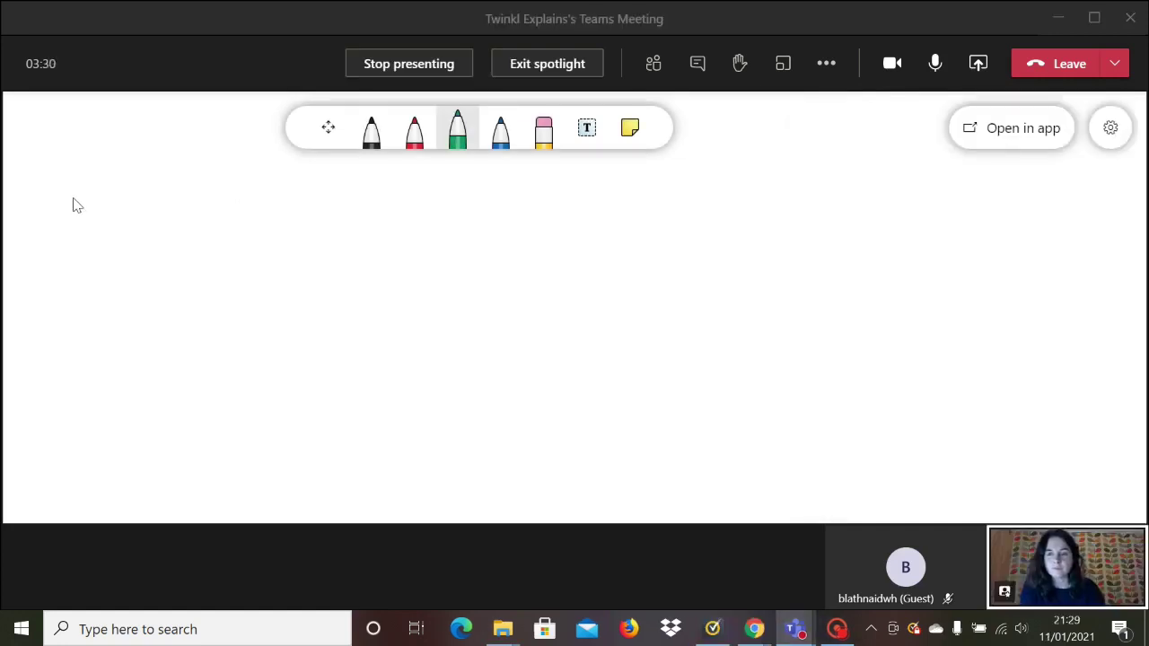
Handwrite 47 + 6 and begin a 2 in green on the whiteboard
mouse_move(89, 184)
left_mouse_down()
mouse_move(85, 203)
mouse_move(125, 252)
mouse_move(104, 291)
left_mouse_up()
left_click_drag(147, 199, 185, 290)
left_click_drag(167, 251, 205, 249)
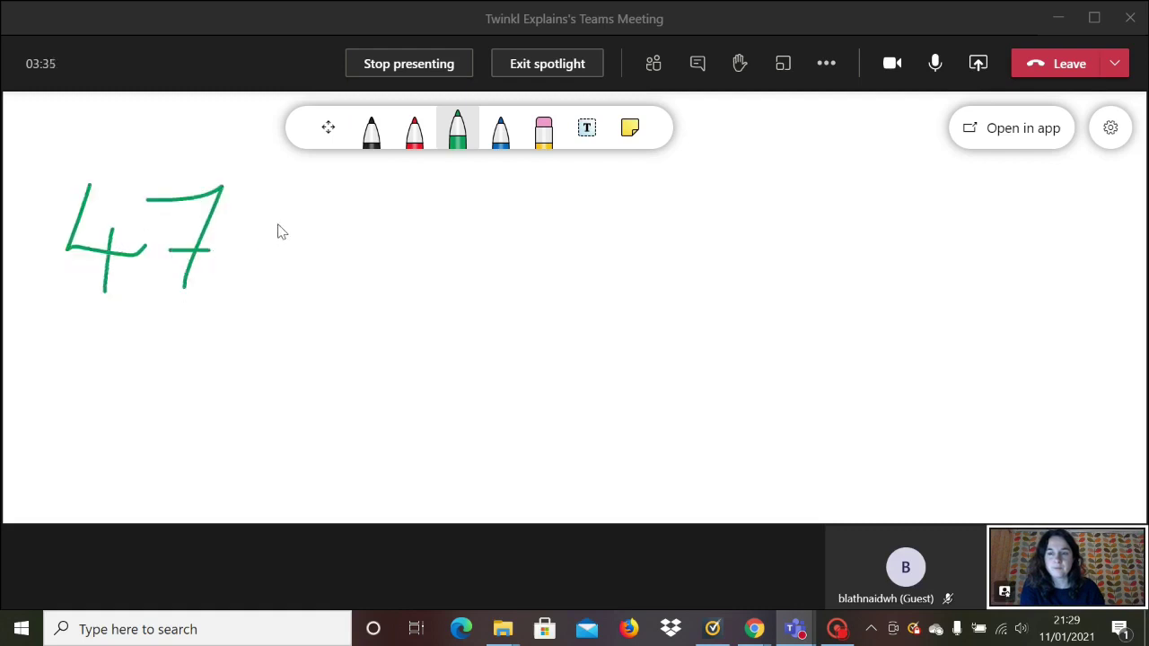
left_click_drag(278, 221, 274, 287)
left_click_drag(257, 259, 299, 256)
mouse_move(409, 204)
left_mouse_down()
mouse_move(347, 285)
mouse_move(367, 254)
left_mouse_up()
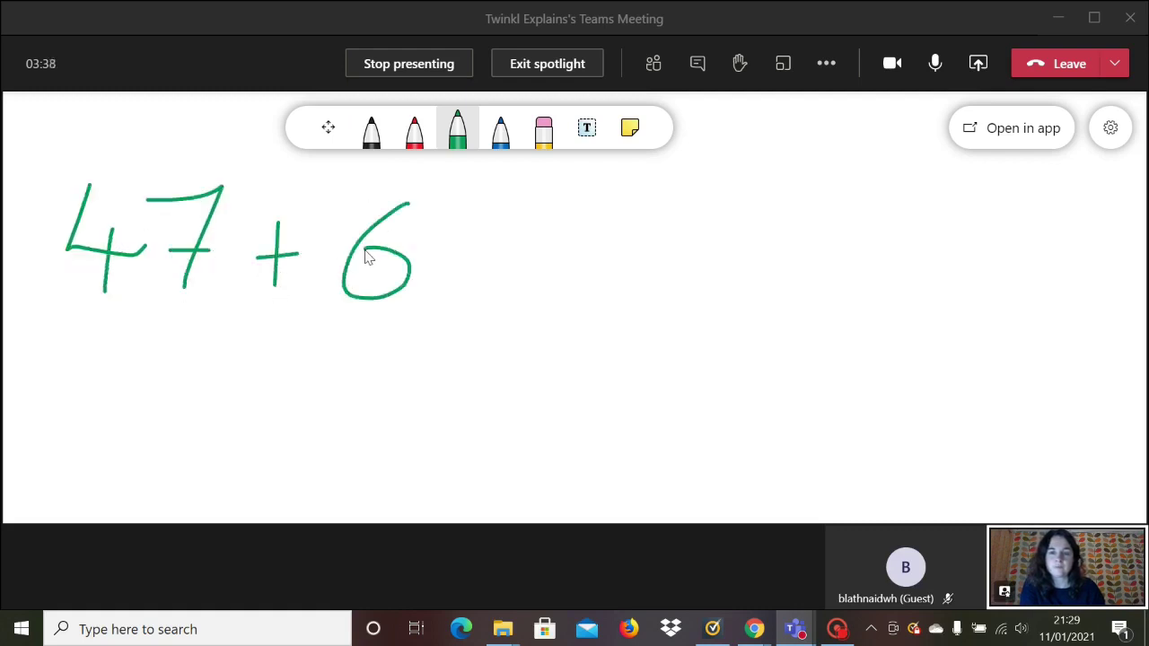
mouse_move(449, 215)
left_mouse_down()
mouse_move(493, 200)
mouse_move(520, 298)
left_mouse_up()
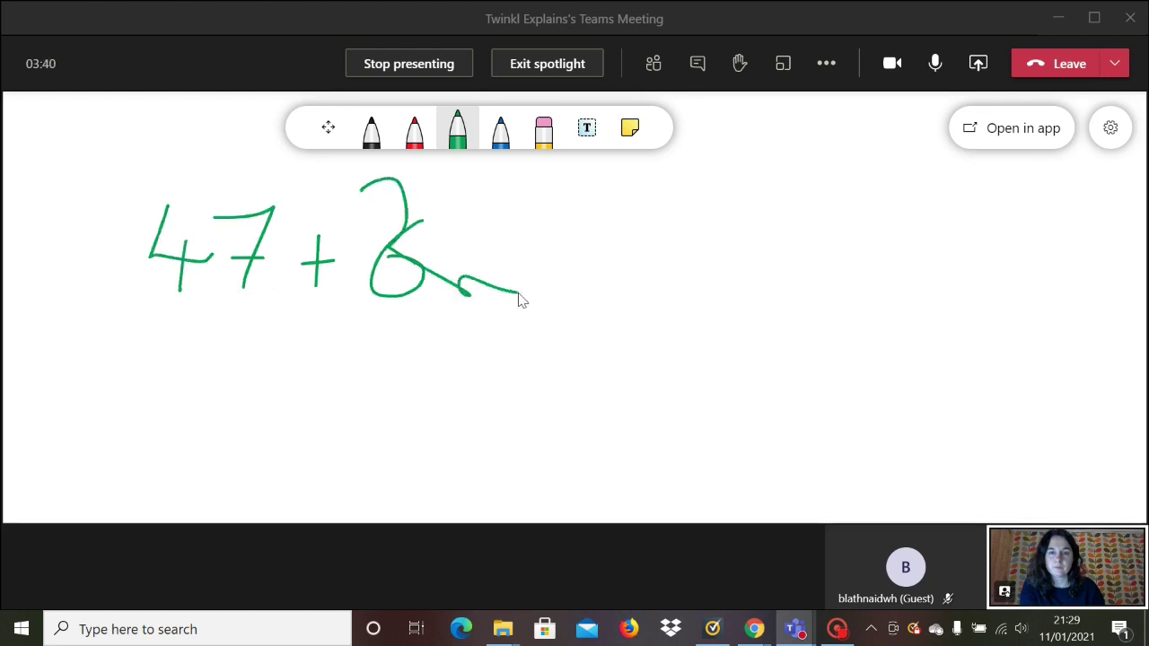
Erase the messy digits and redraw 62 = in green
left_click(544, 133)
left_click_drag(458, 252, 437, 251)
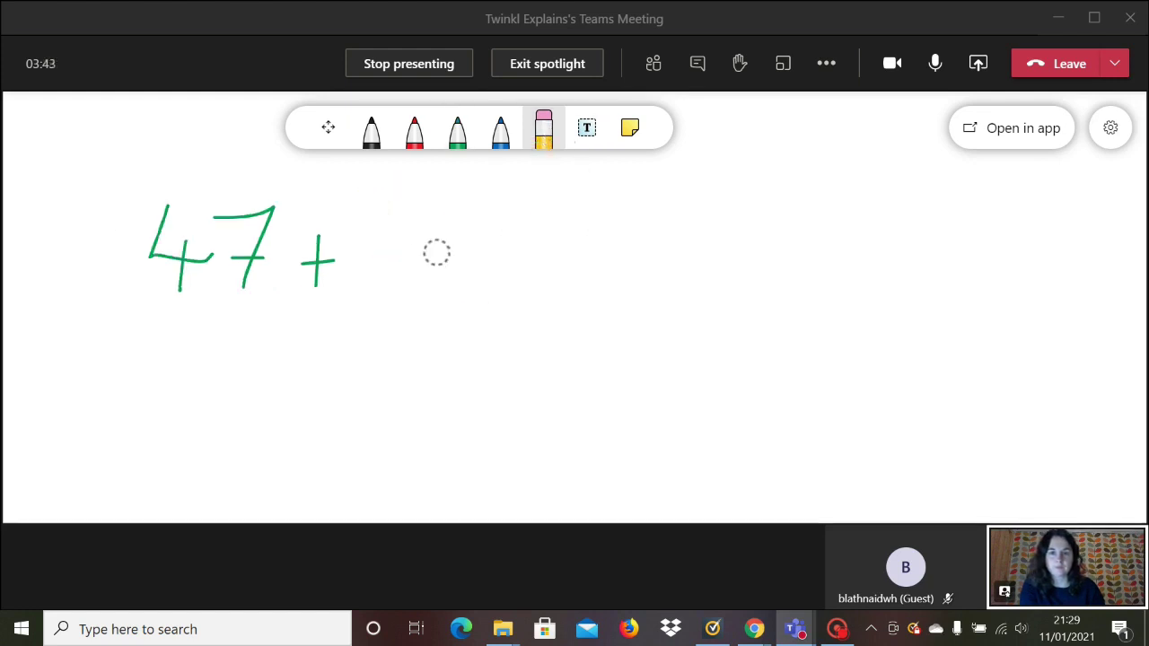
left_click(458, 130)
mouse_move(418, 213)
left_mouse_down()
mouse_move(425, 292)
mouse_move(375, 262)
left_mouse_up()
left_click_drag(473, 231, 572, 299)
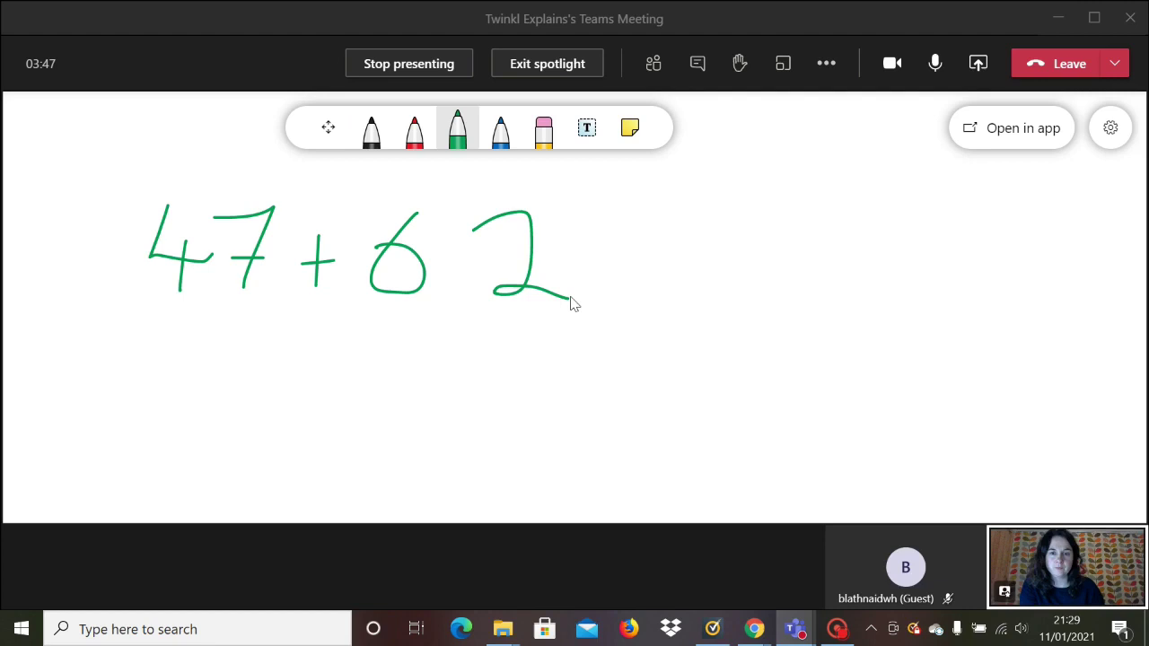
mouse_move(617, 247)
left_mouse_down()
mouse_move(664, 241)
mouse_move(677, 268)
left_mouse_up()
Type 'Who can partition these numbers to add them?' and move it below the equation
type("Who can p")
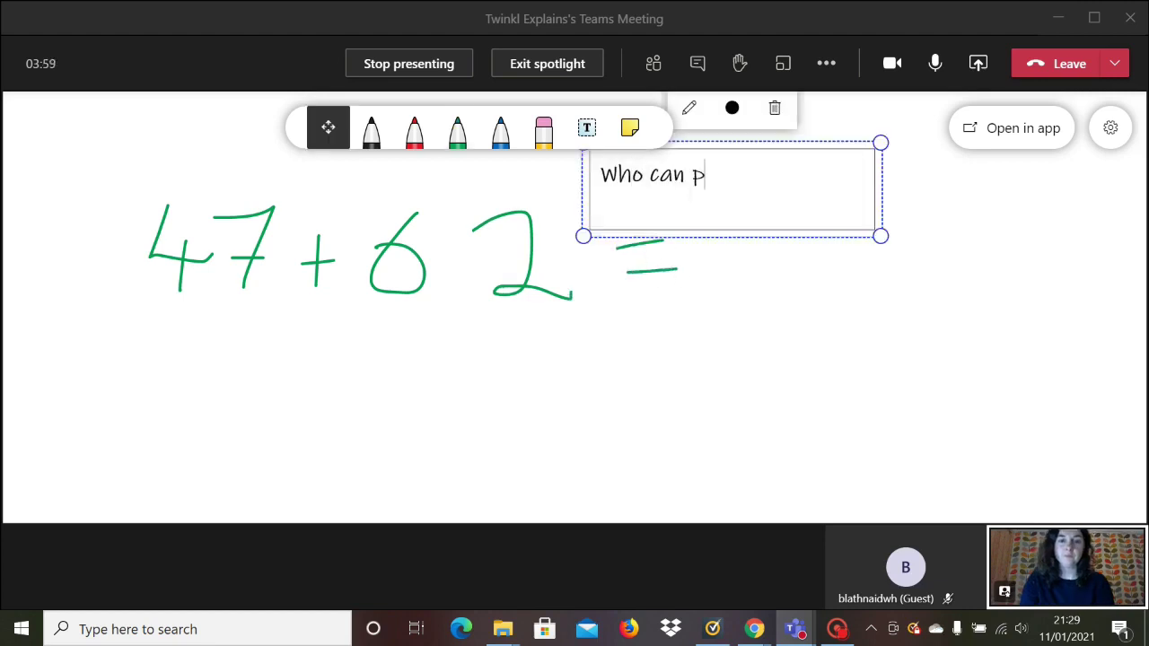
type("artition these")
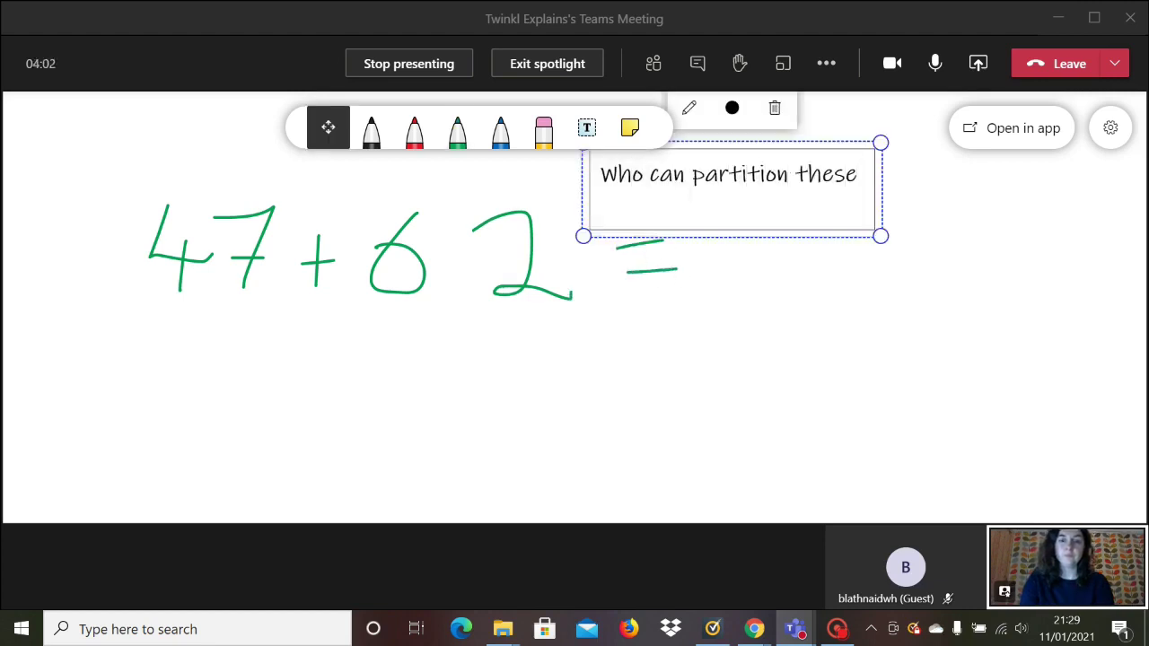
type(" numbers to a")
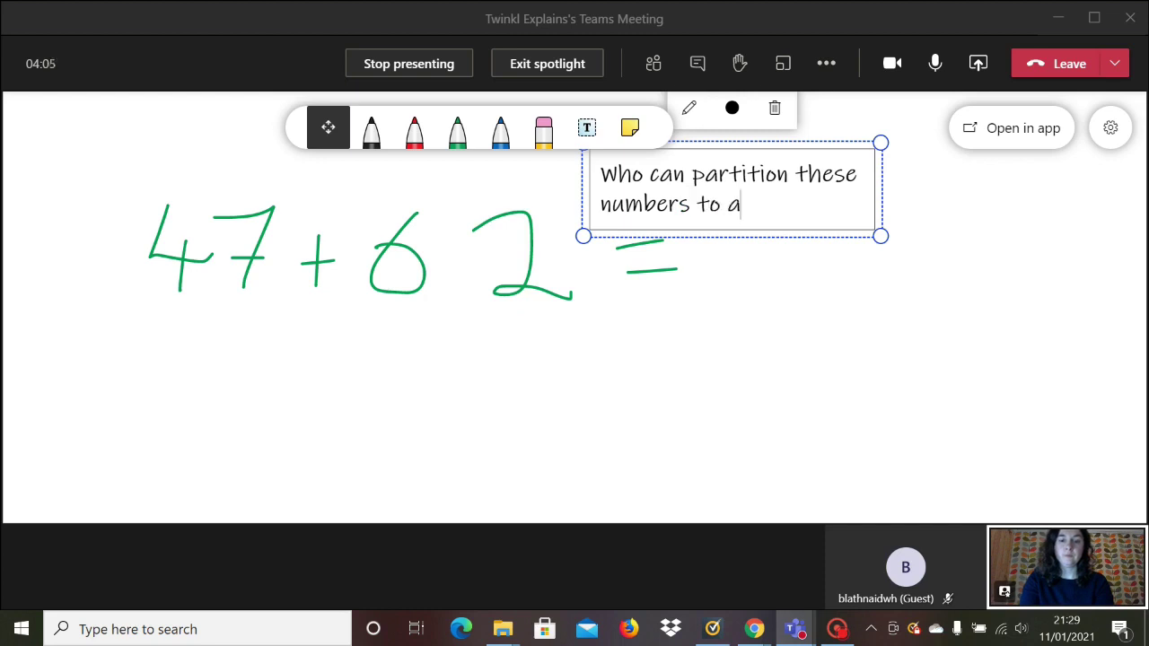
type("dd them?")
left_click(731, 305)
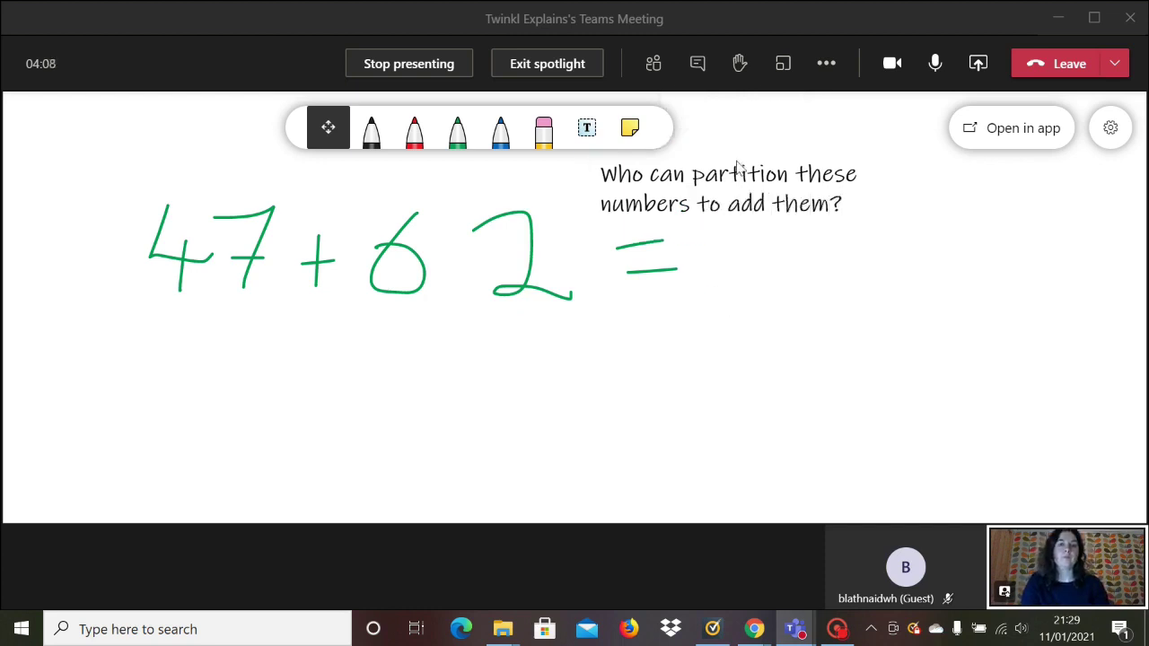
left_click(741, 154)
left_click_drag(741, 154, 401, 342)
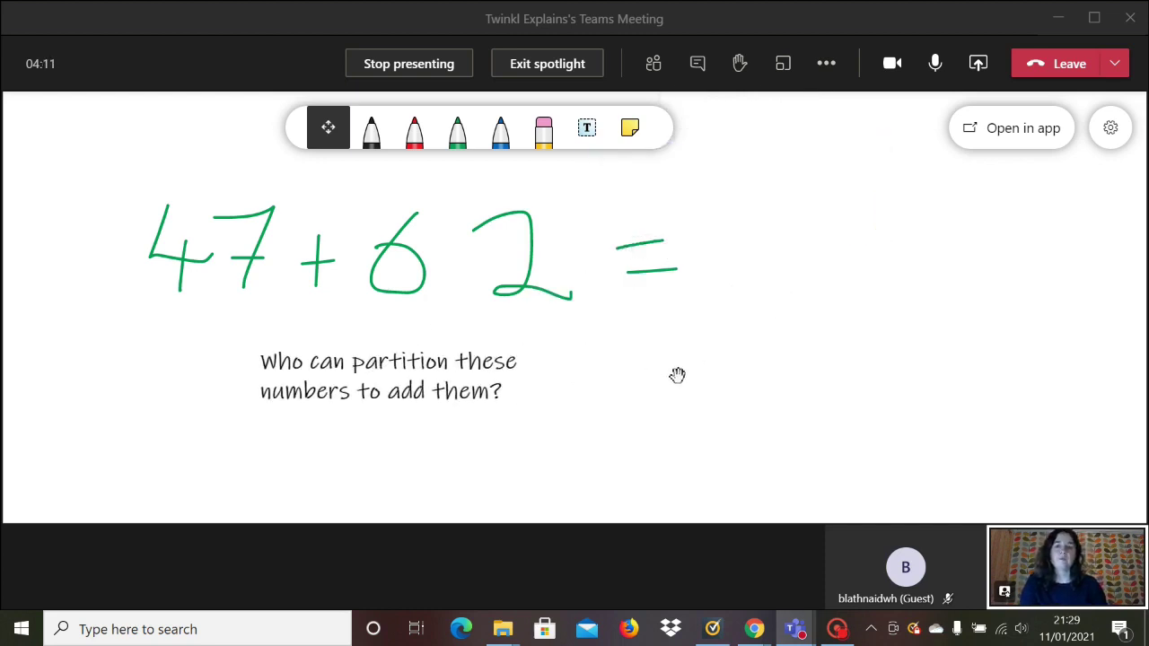
Add a 'Remember to...' sticky note and drag it to the board's bottom-left
left_click(629, 129)
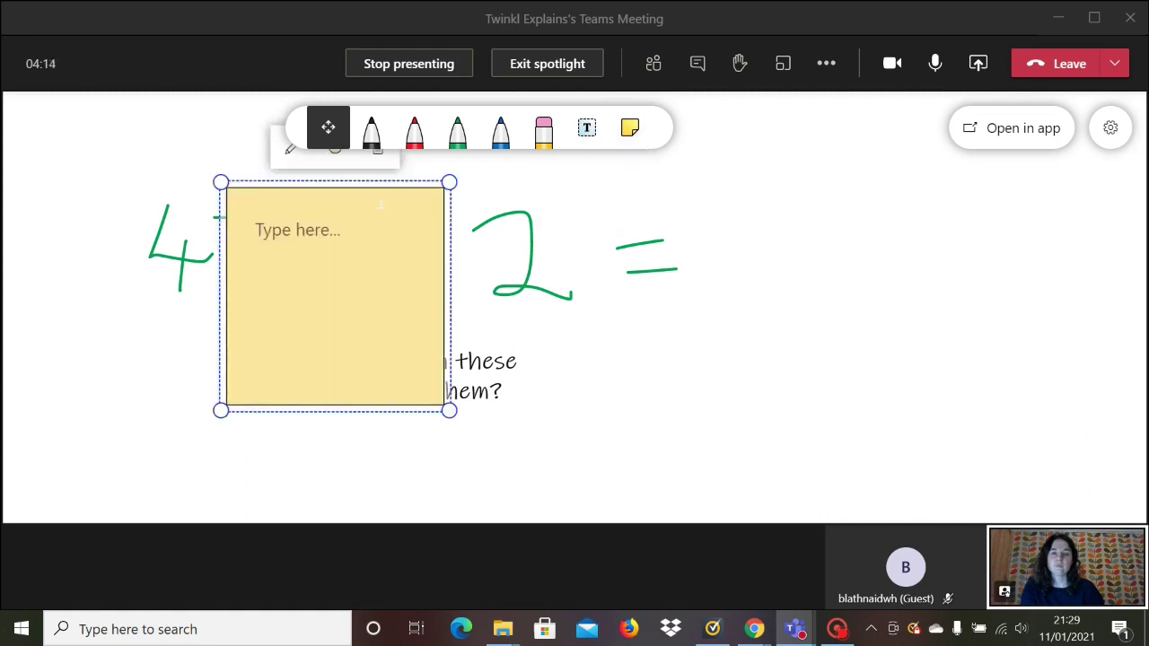
type("Remember t")
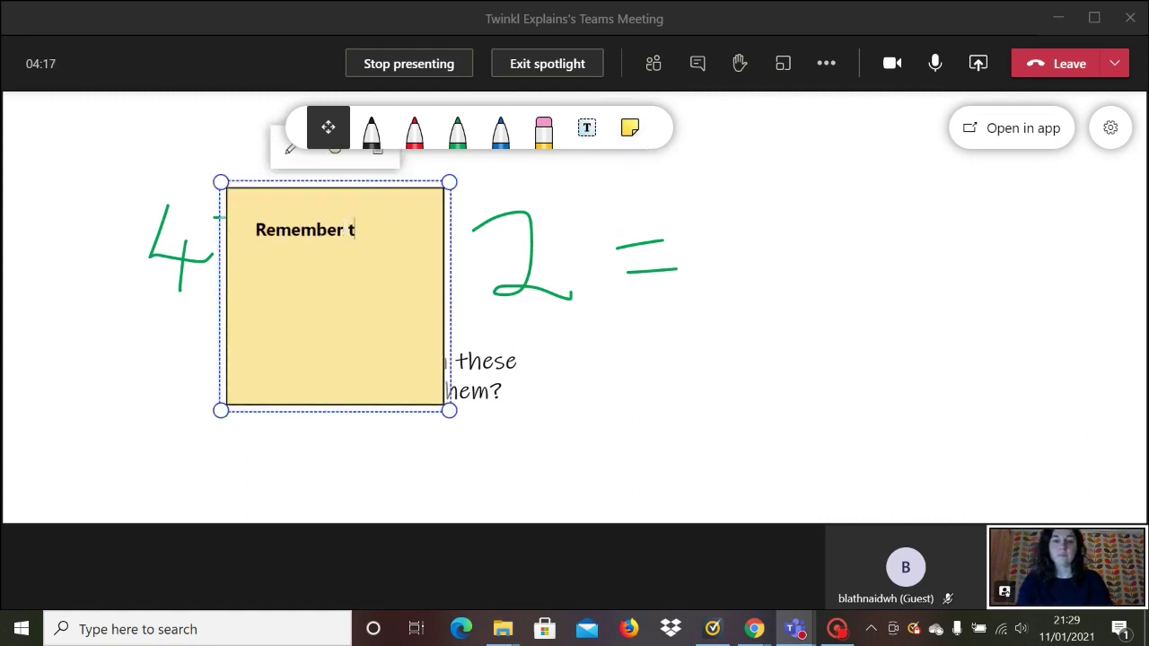
type("o...")
key("Escape")
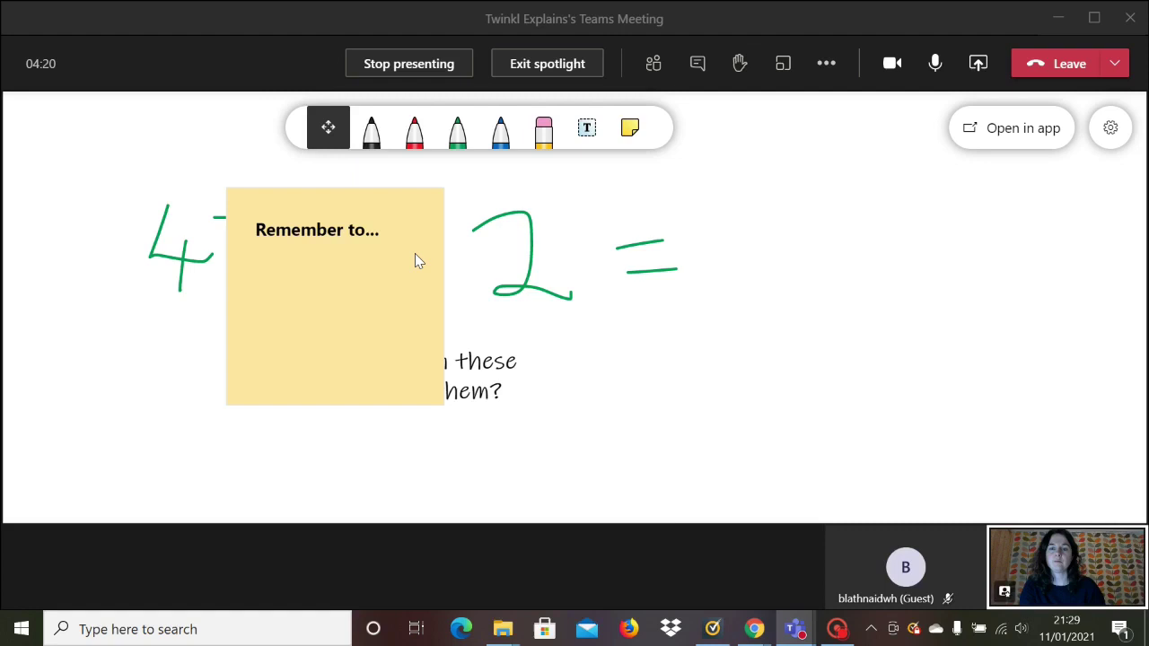
left_click(365, 184)
left_click_drag(366, 184, 141, 290)
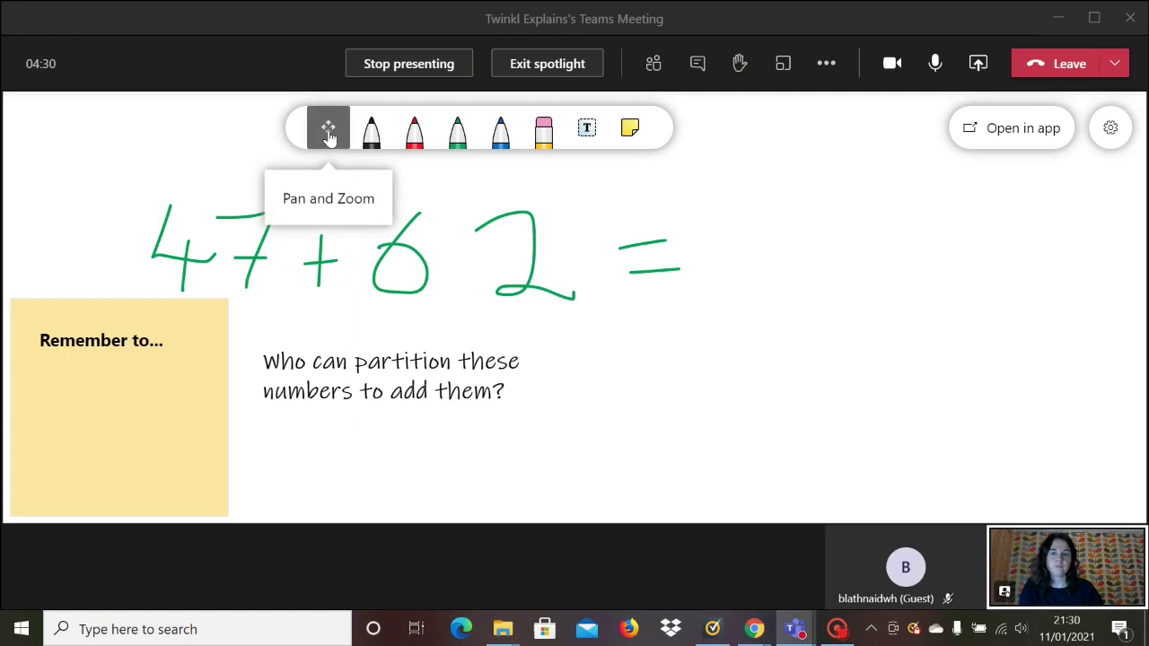
Pan the whiteboard canvas right and down, then zoom it
left_click(329, 133)
left_click_drag(213, 260, 293, 253)
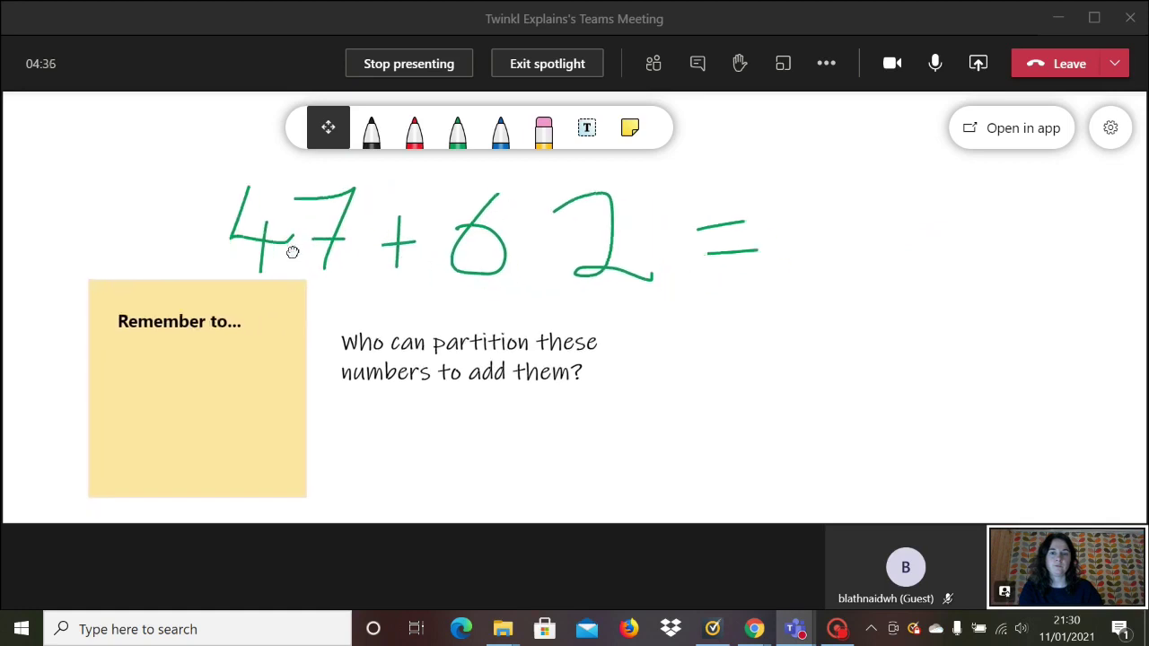
scroll(292, 253, "up", 2)
Handwrite 'done?' with the green pen, then open and close the whiteboard settings
left_click(457, 130)
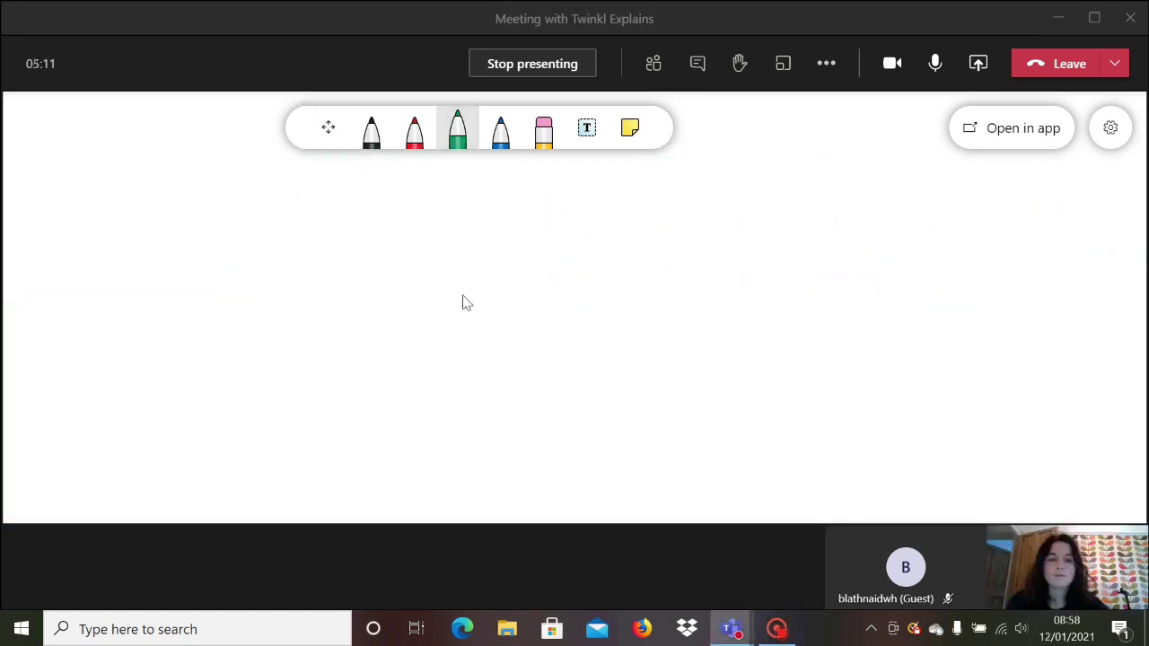
mouse_move(463, 296)
left_mouse_down()
mouse_move(425, 323)
mouse_move(459, 302)
mouse_move(465, 319)
left_mouse_up()
mouse_move(508, 280)
left_mouse_down()
mouse_move(499, 287)
mouse_move(571, 276)
mouse_move(605, 297)
mouse_move(626, 282)
mouse_move(649, 315)
left_mouse_up()
mouse_move(669, 237)
left_mouse_down()
mouse_move(726, 219)
mouse_move(687, 298)
left_mouse_up()
left_click(691, 316)
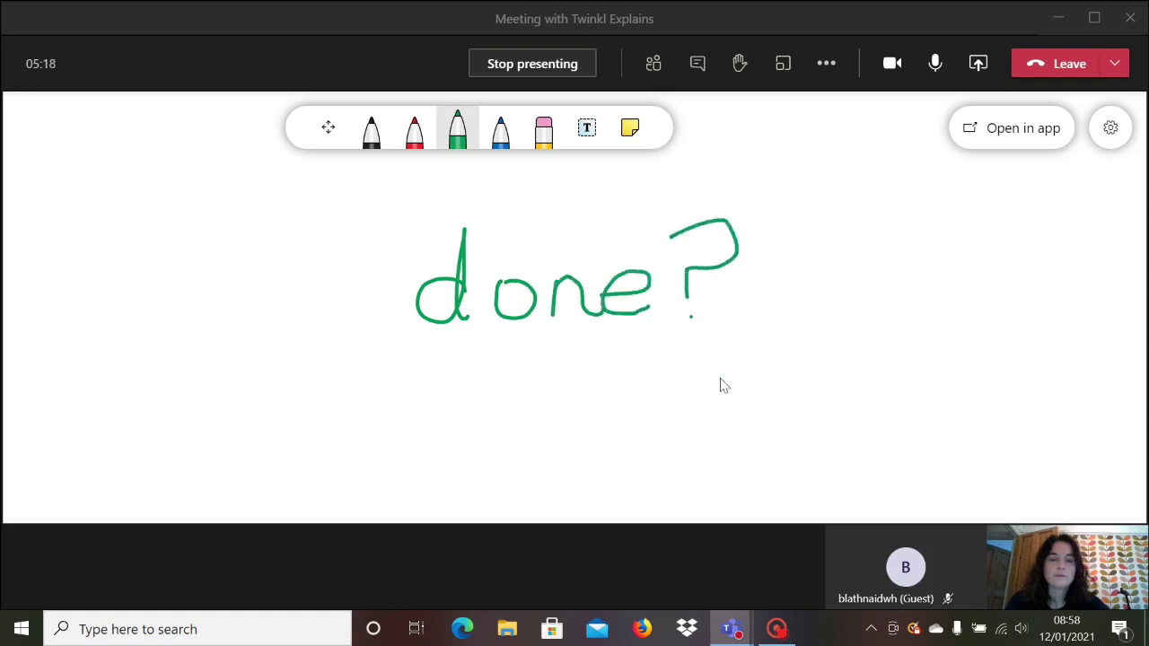
left_click(1109, 130)
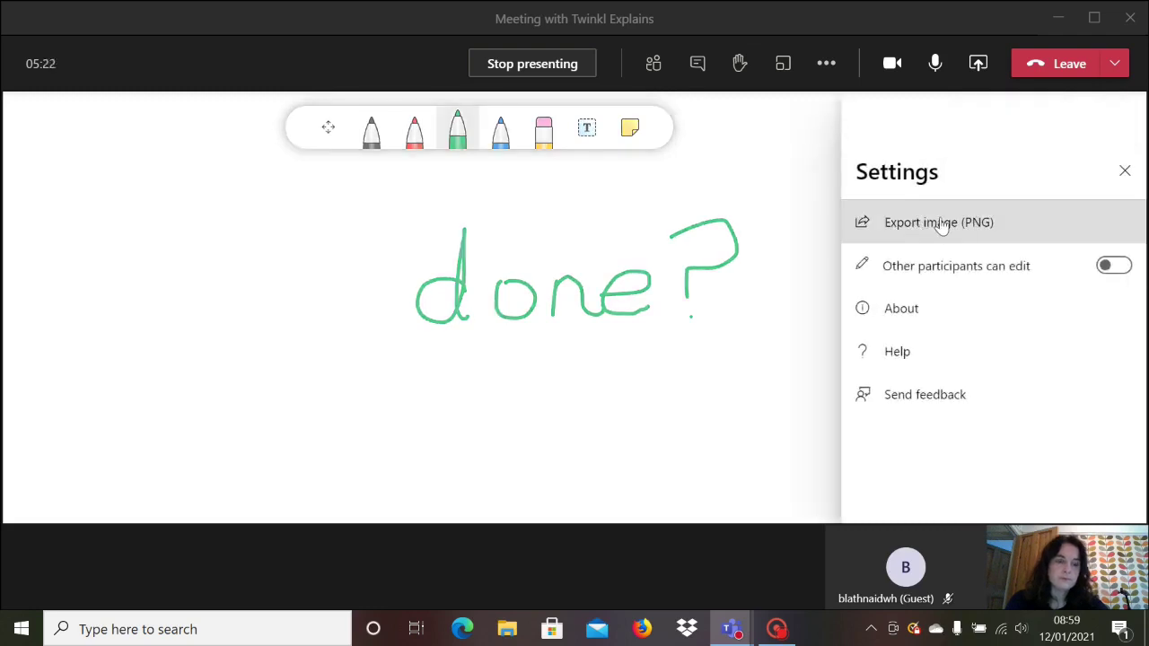
left_click(1124, 170)
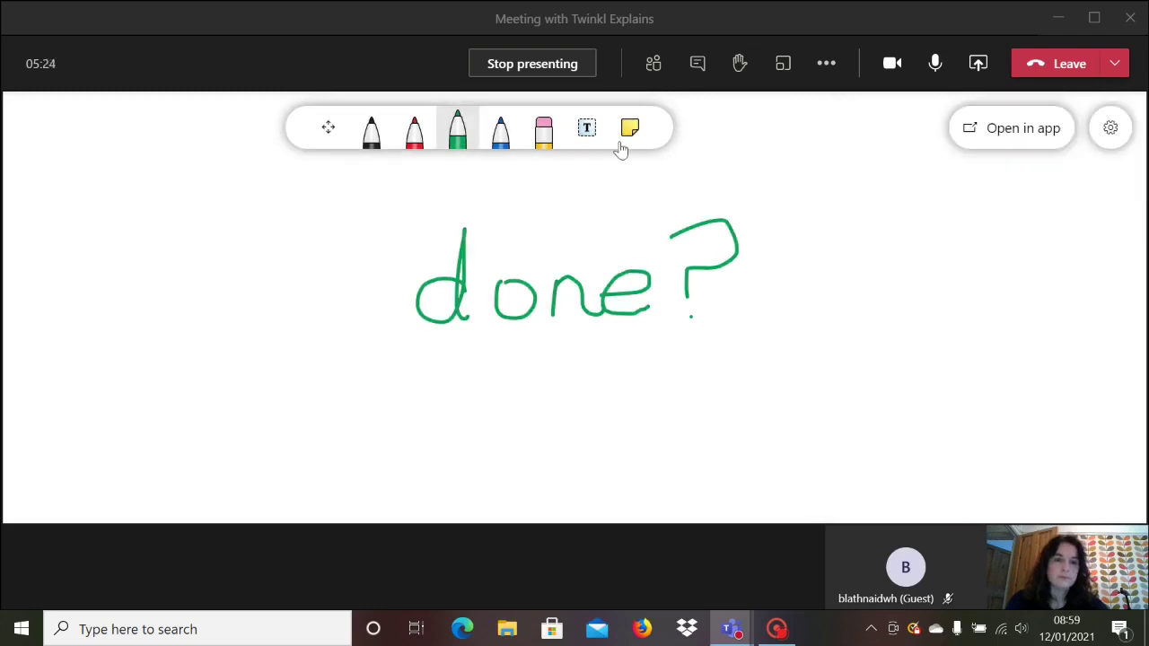
Stop presenting the whiteboard and share the Lesson Presentation PowerPoint window, with computer sound off
left_click(532, 68)
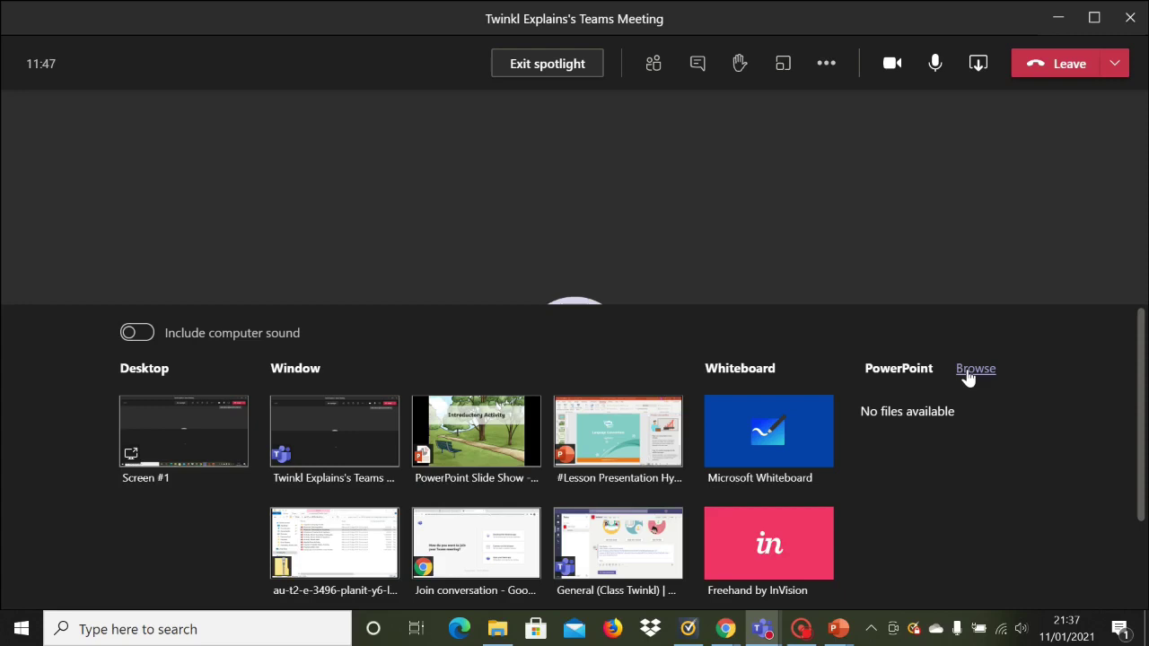
left_click(967, 371)
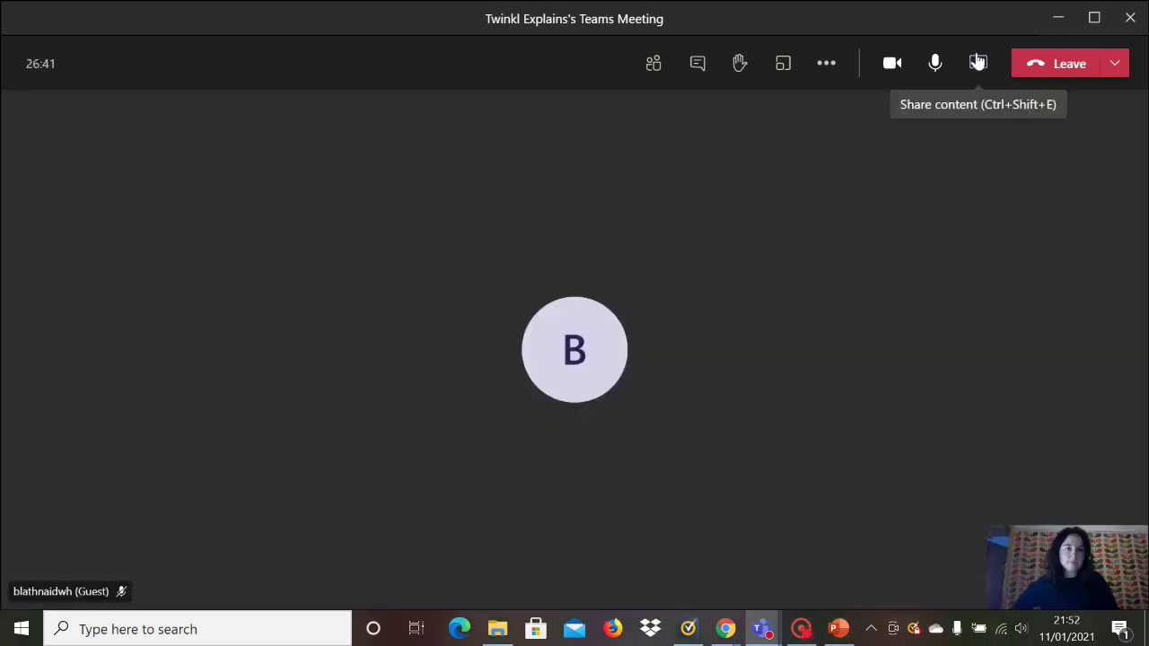
left_click(976, 62)
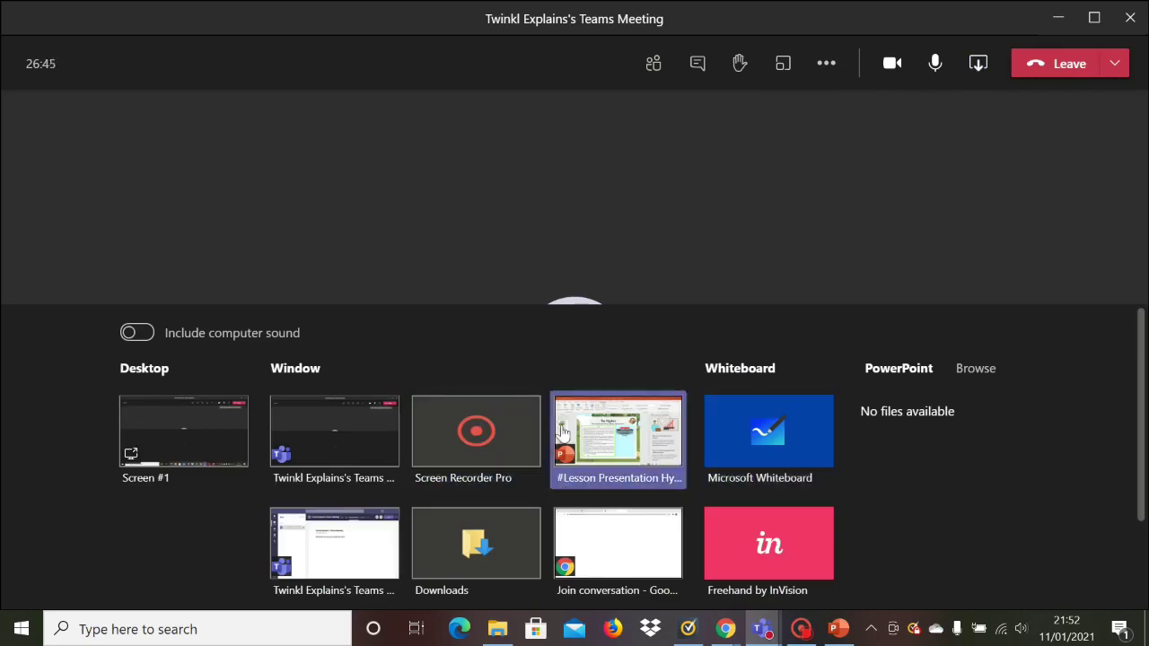
left_click(137, 337)
left_click(138, 337)
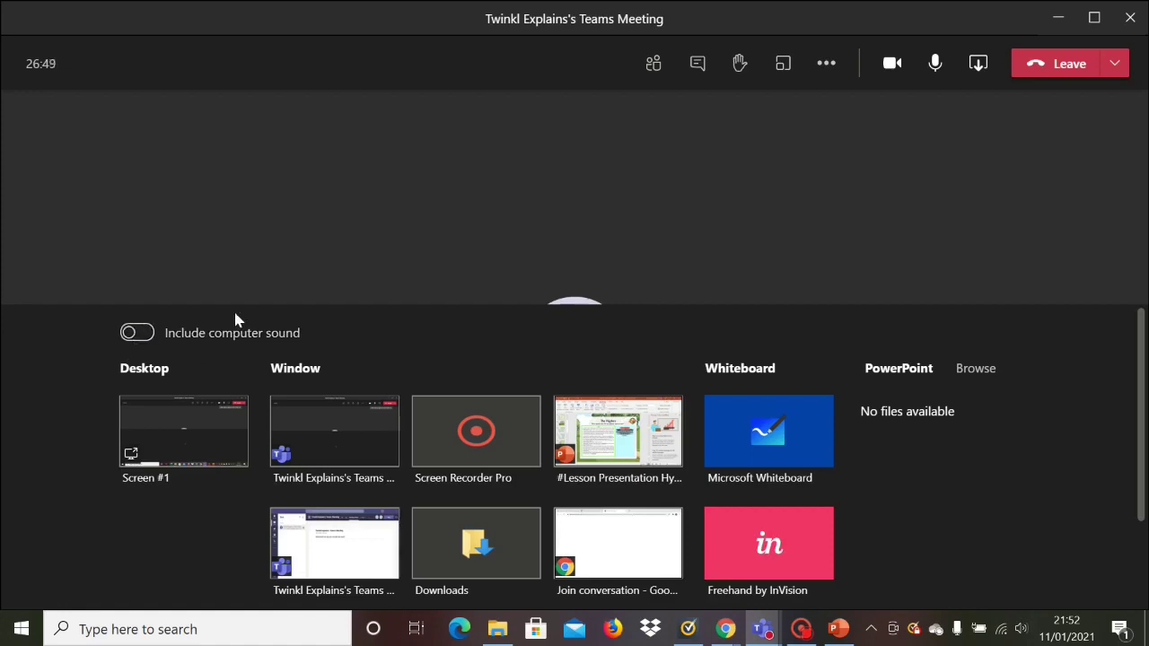
left_click(609, 443)
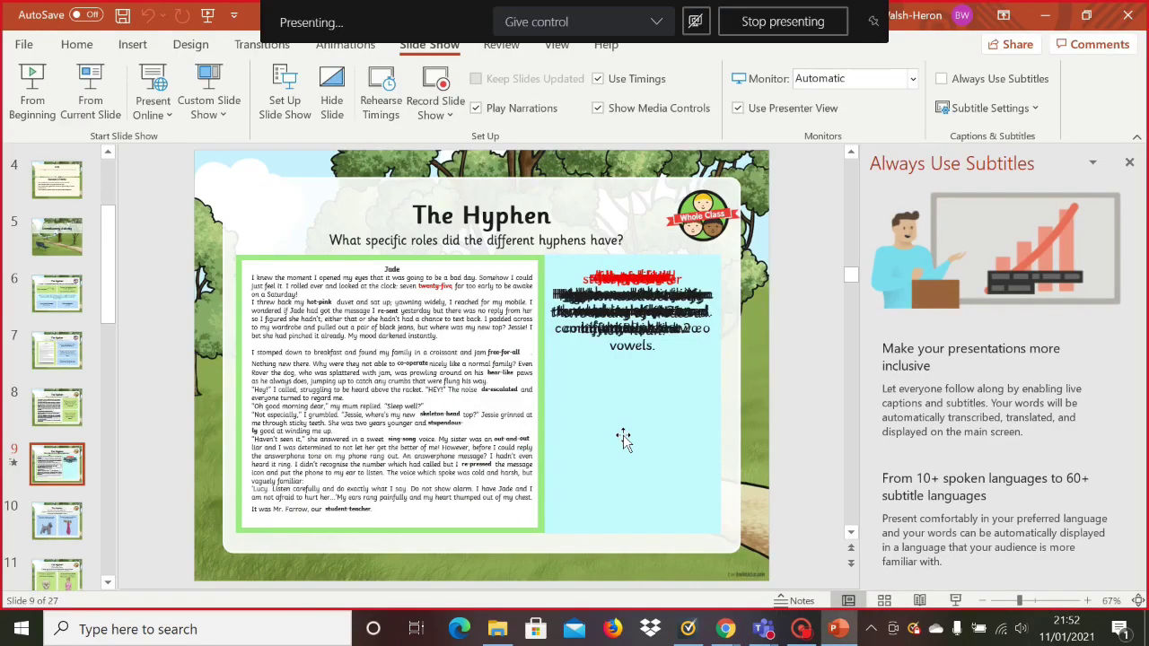
Start the slideshow from the first slide and advance to the next slide
left_click(36, 104)
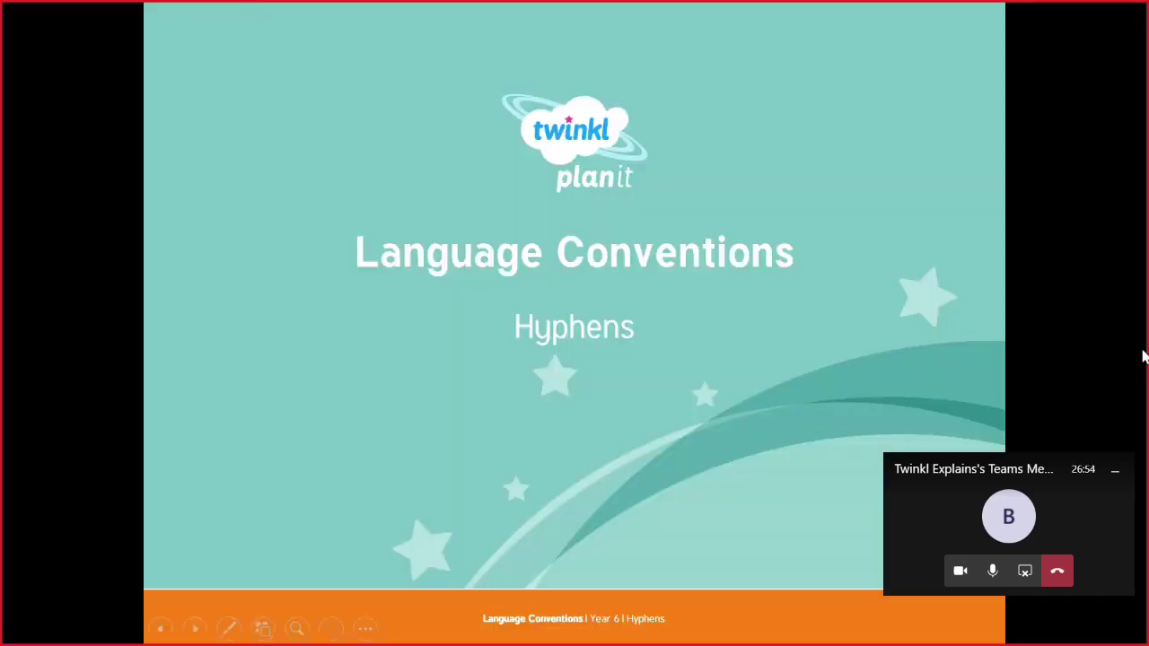
key("Right")
key("Right")
key("Right")
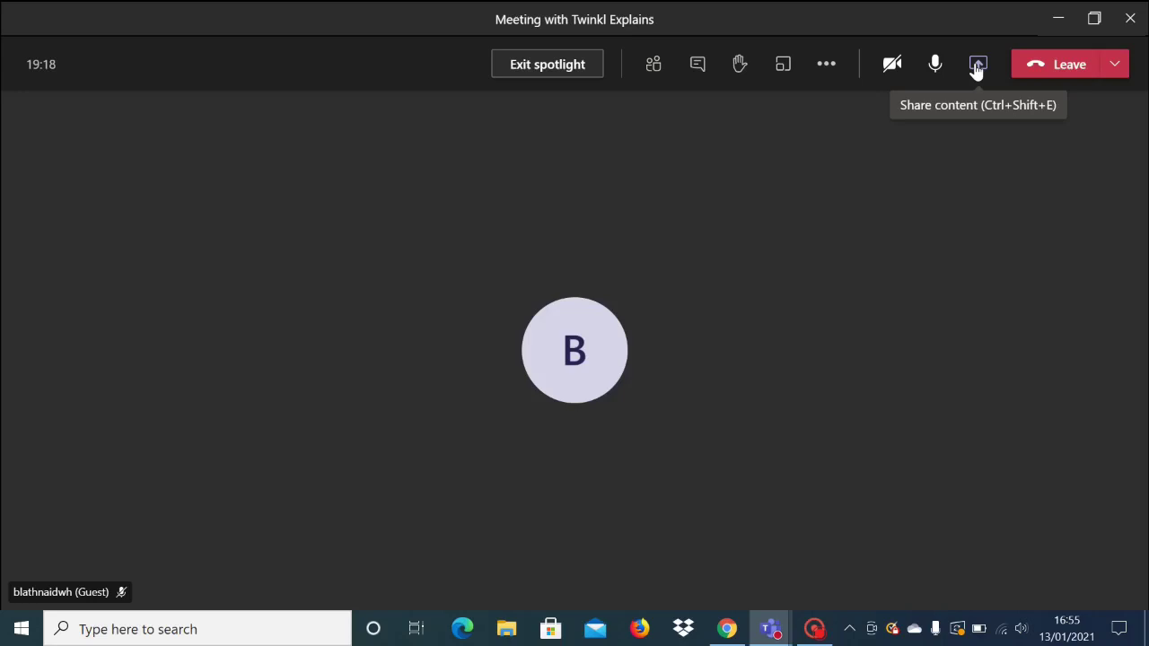
Present the Chrome window showing the t2-e-3414 personification worksheet PDF
left_click(976, 66)
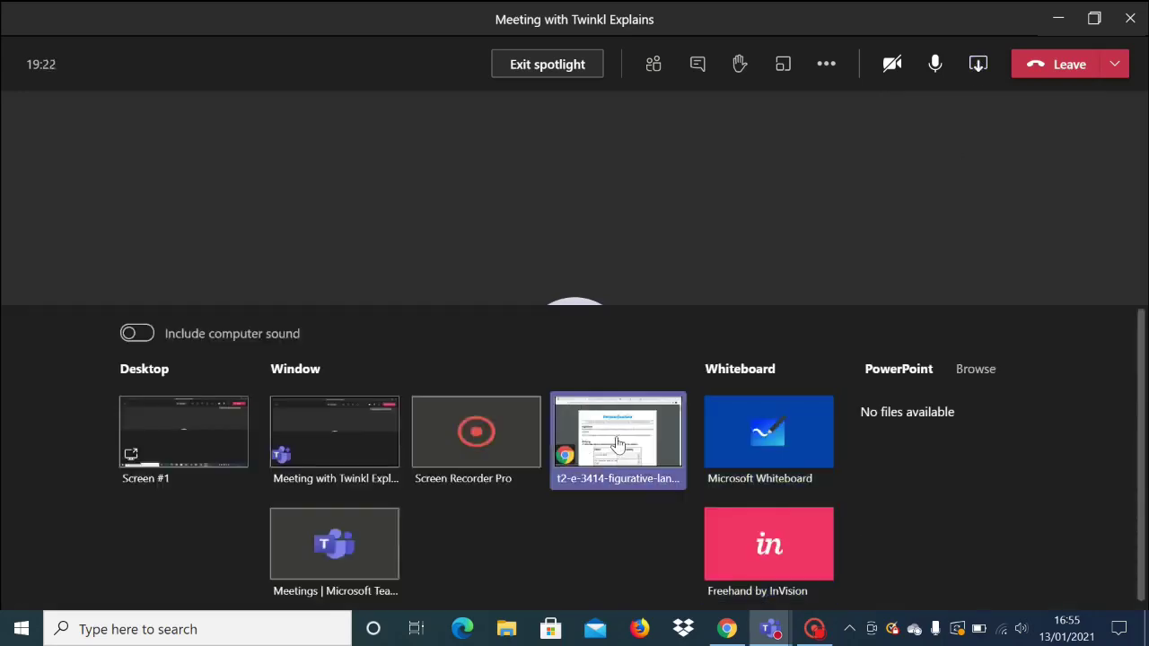
left_click(617, 444)
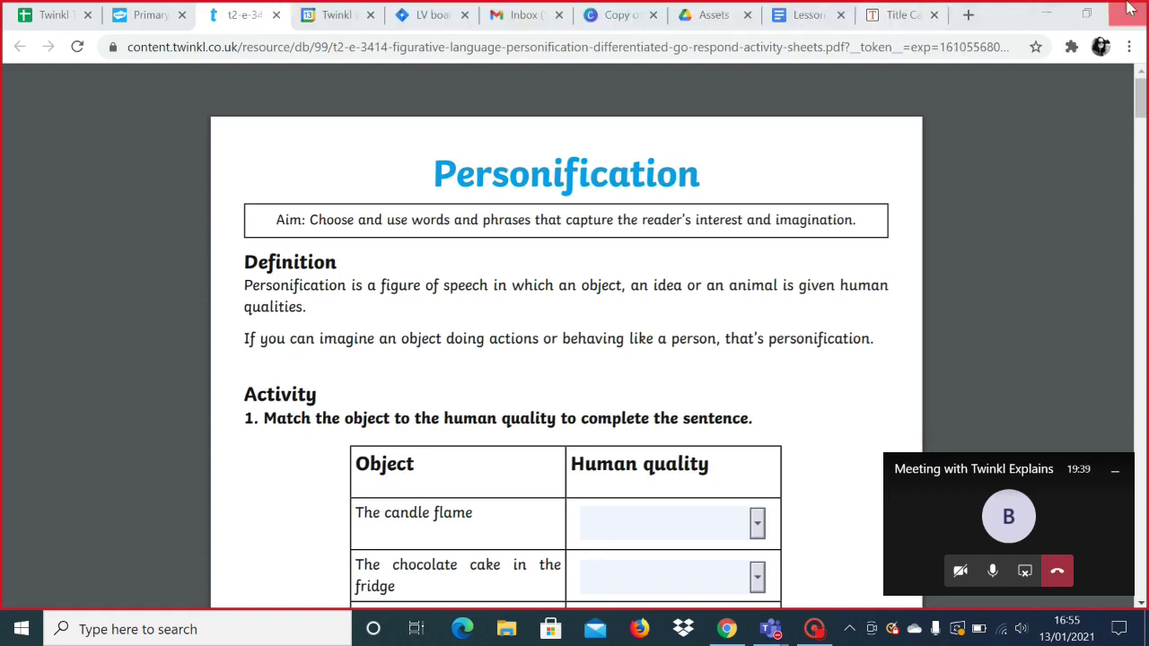
Shrink Chrome to the left half and move the Teams meeting window to the right side
left_click(1146, 172)
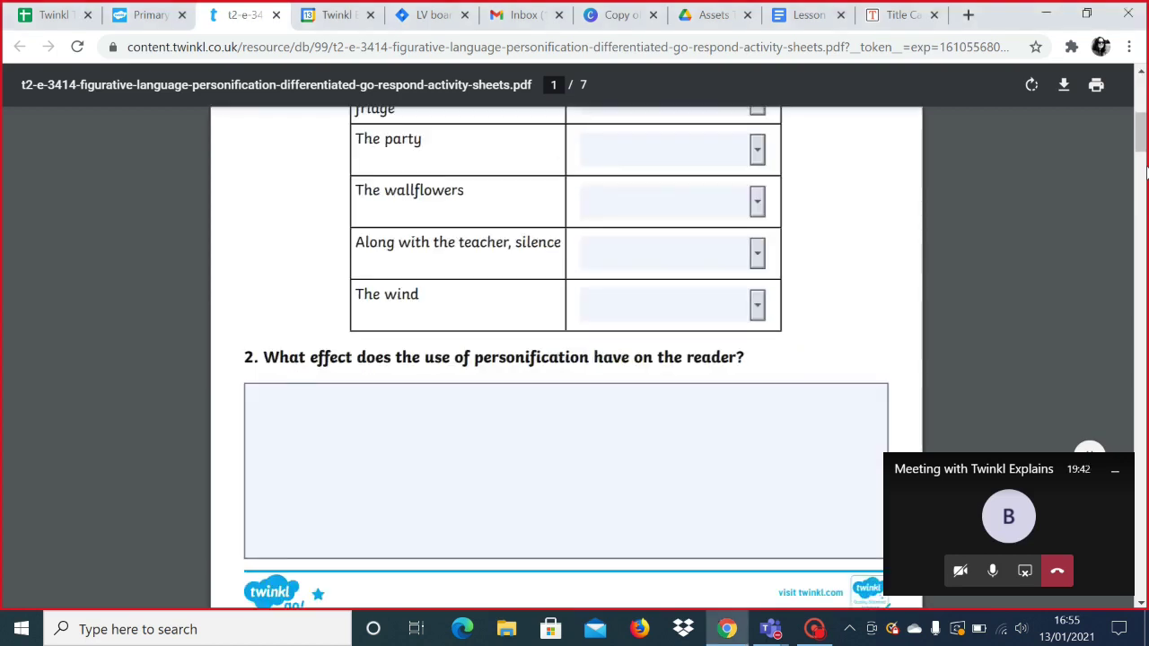
left_click(1086, 15)
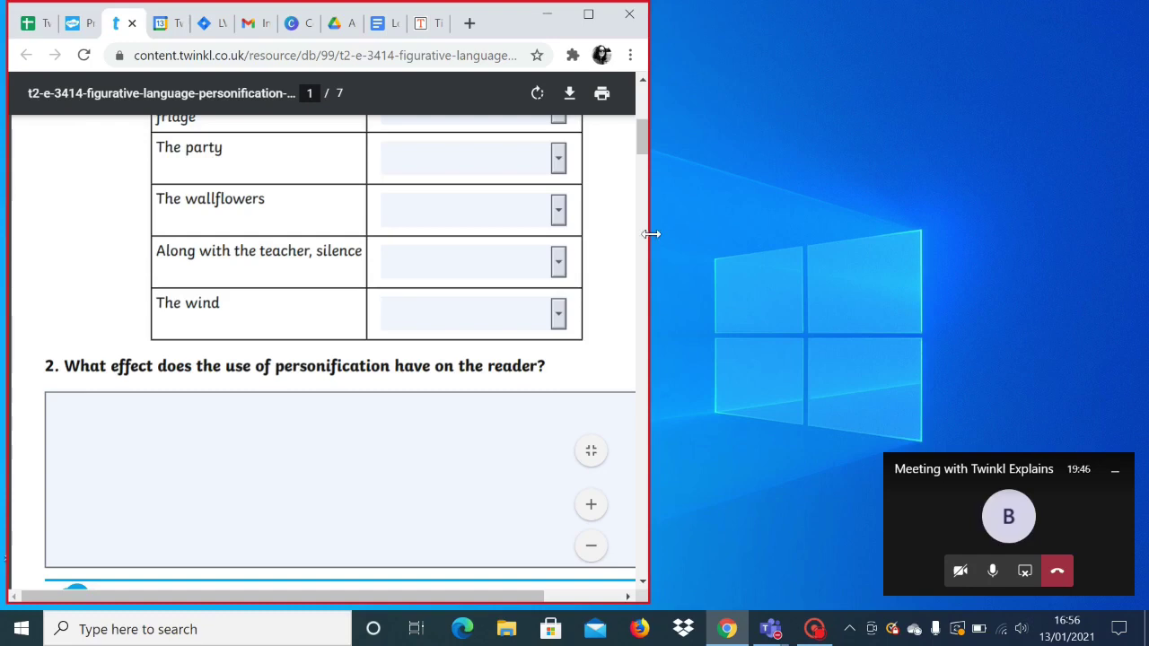
mouse_move(643, 137)
left_mouse_down()
mouse_move(642, 117)
mouse_move(641, 130)
left_mouse_up()
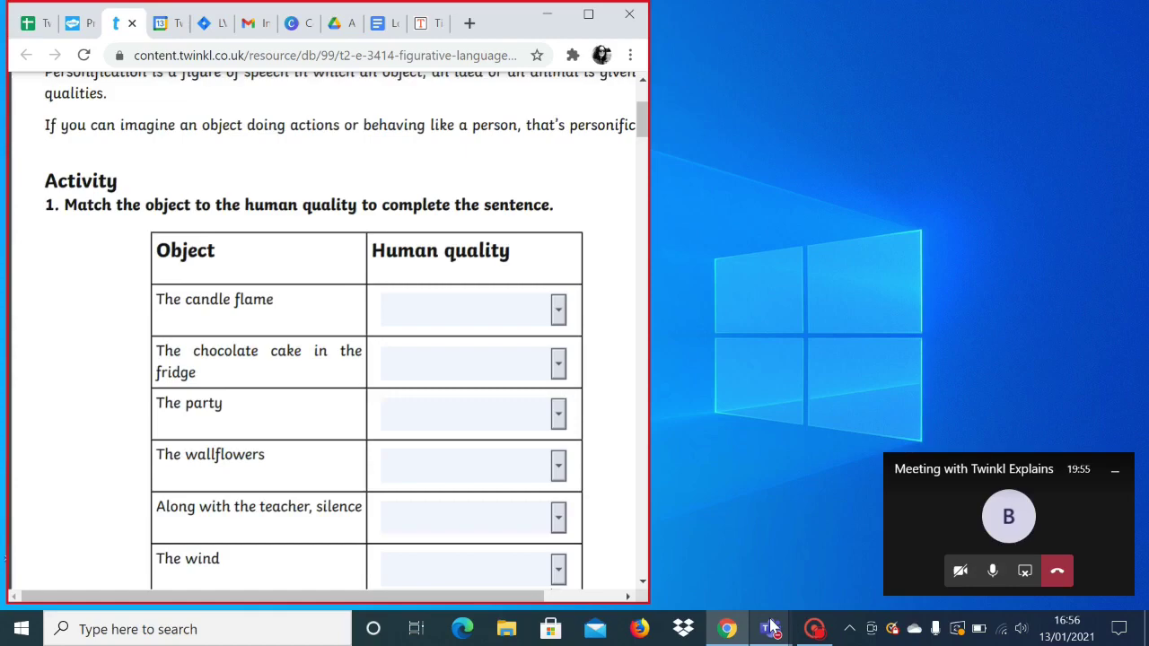
mouse_move(770, 626)
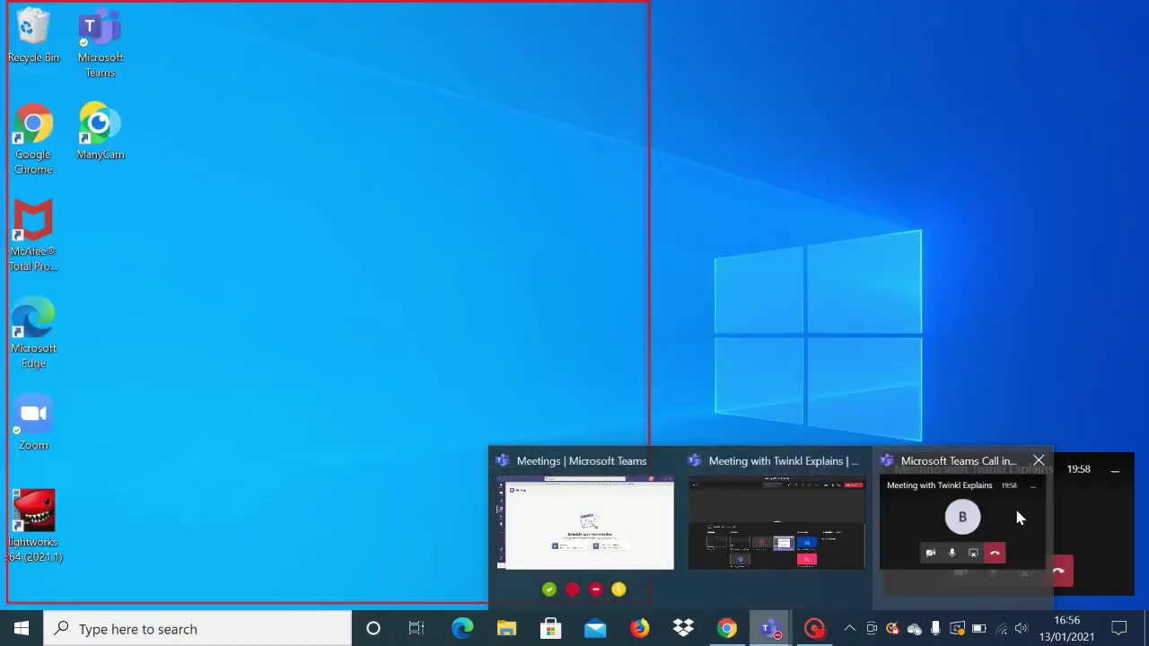
left_click(1017, 518)
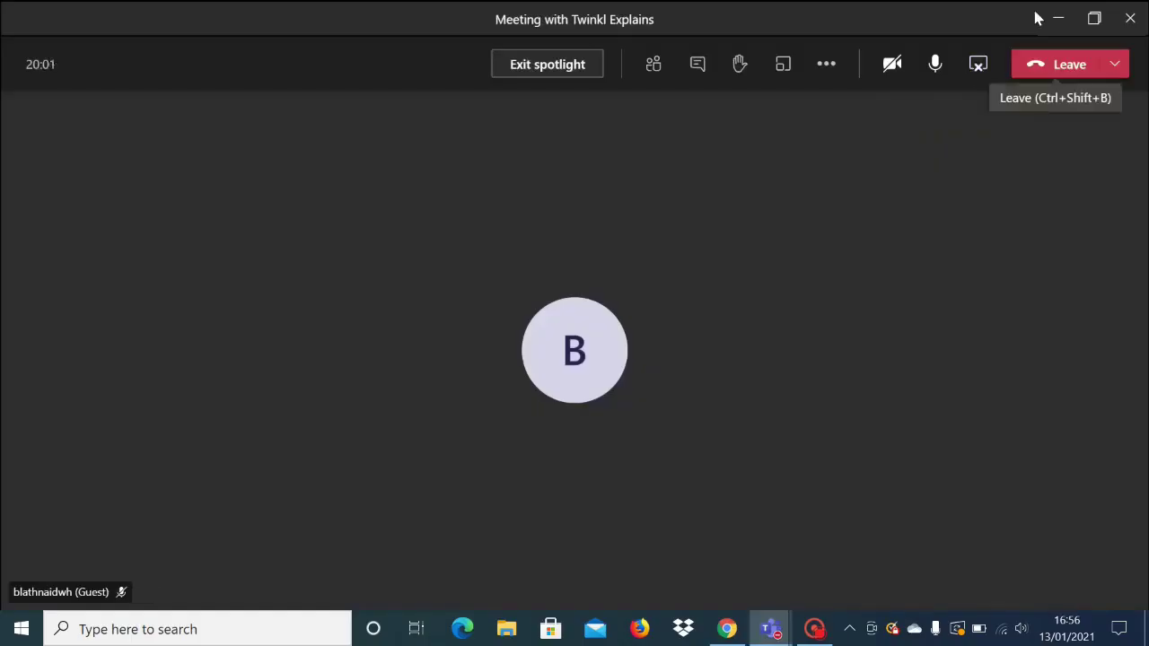
left_click(1091, 21)
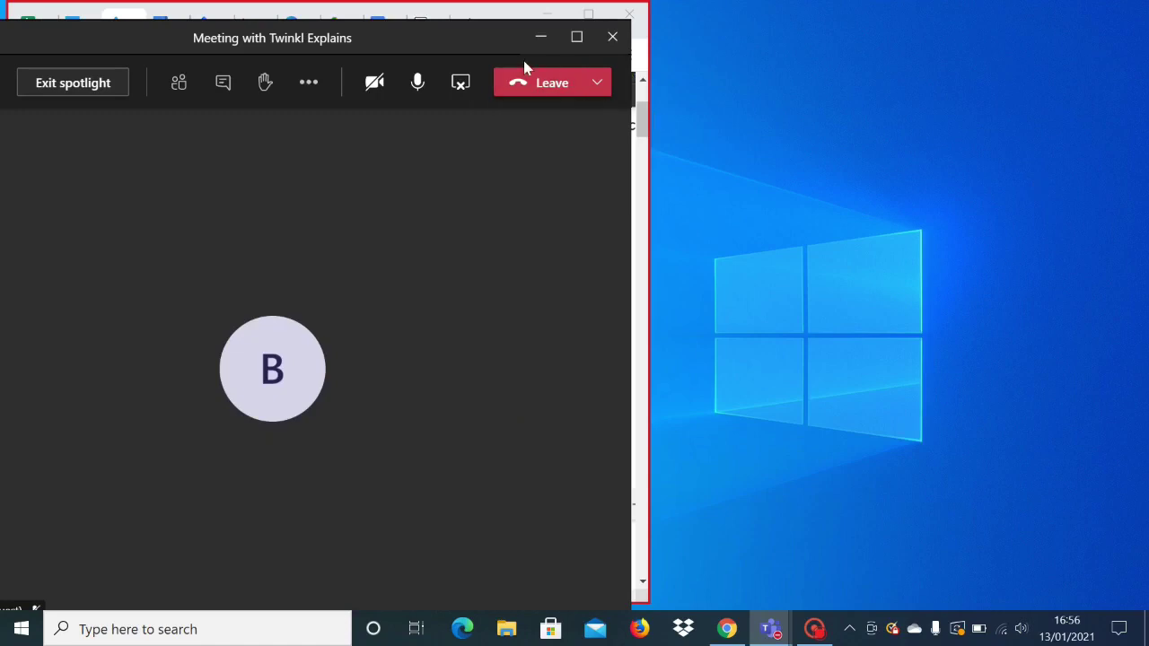
left_click_drag(427, 45, 931, 12)
Answer the candle flame item with 'danced in the dark.' from its dropdown
left_click(474, 279)
left_click(558, 311)
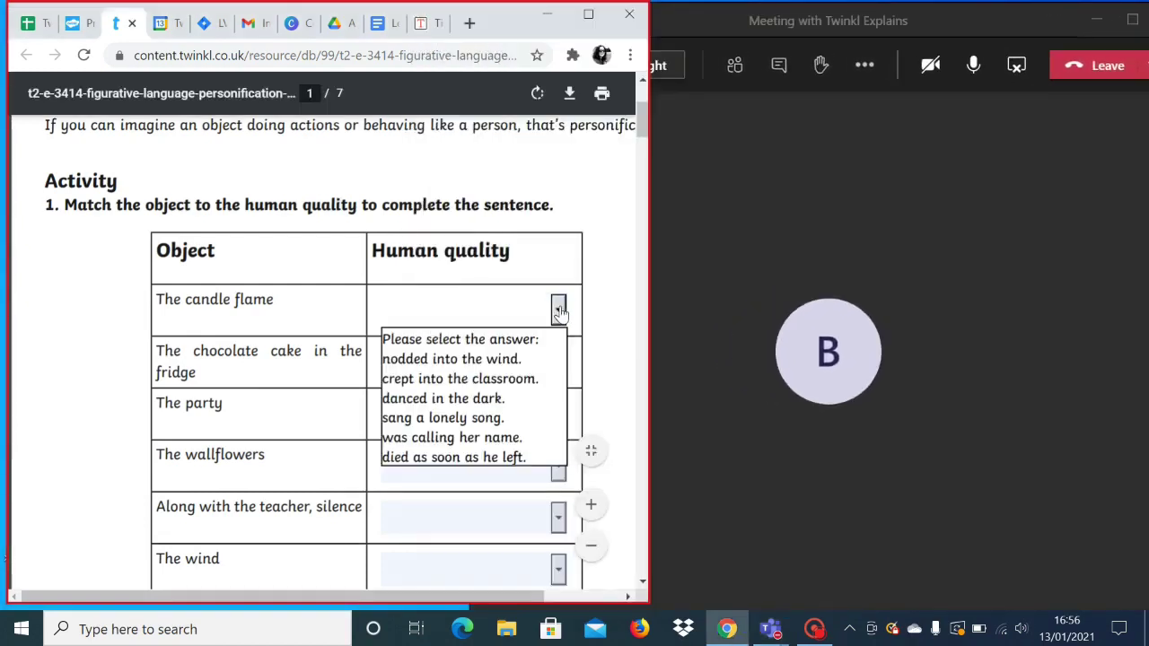
key("Down")
left_click(506, 398)
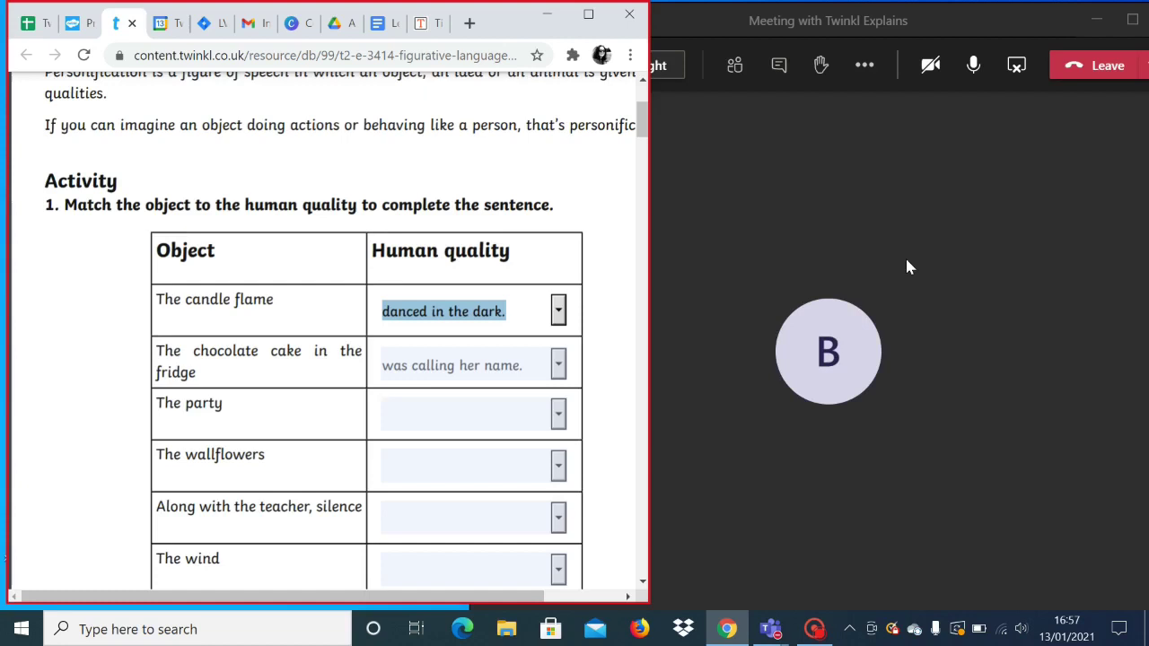
Close the worksheet's Chrome window and end the screen share in Teams
left_click(629, 15)
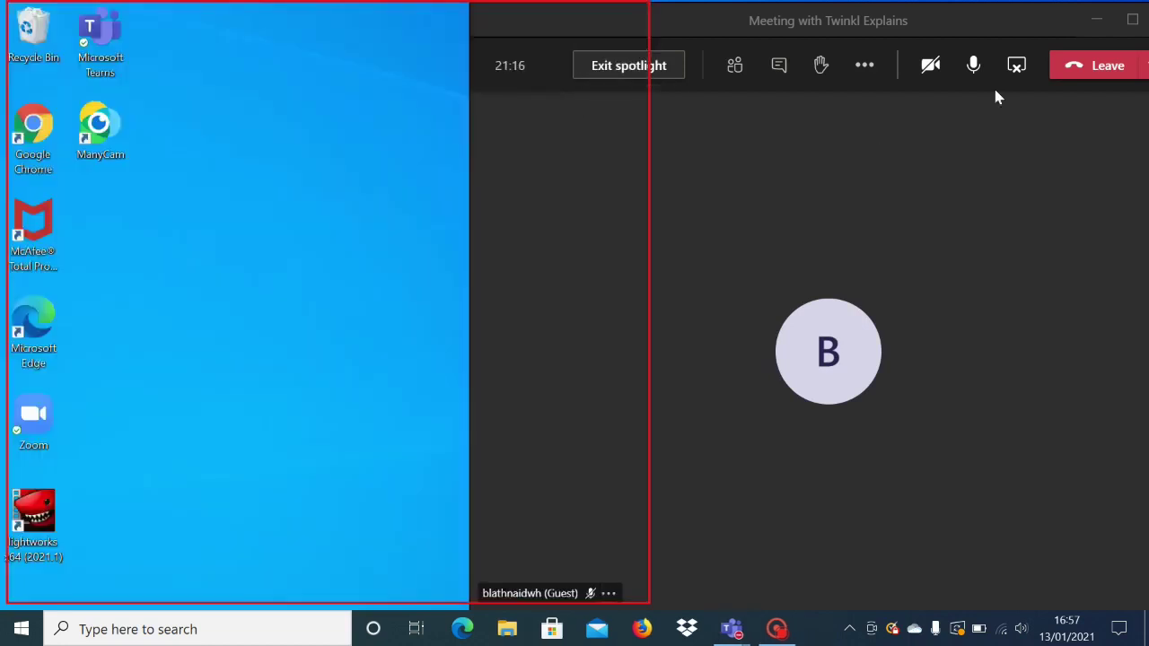
left_click(1016, 64)
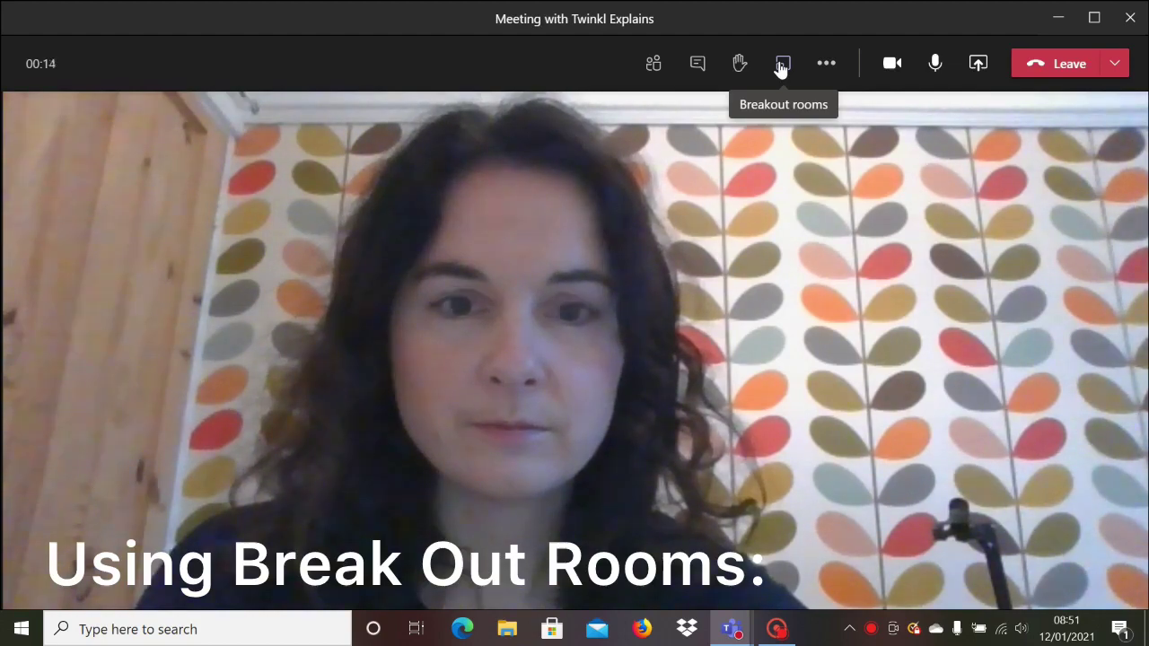
Set up two breakout rooms with participants assigned manually
left_click(779, 68)
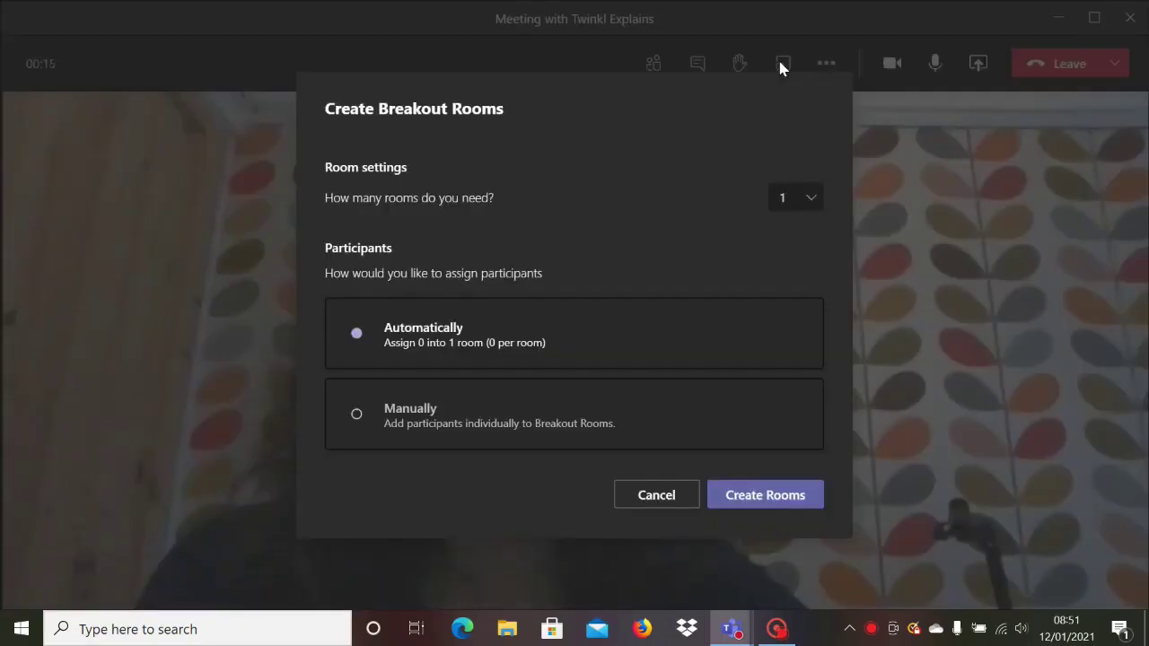
left_click(812, 201)
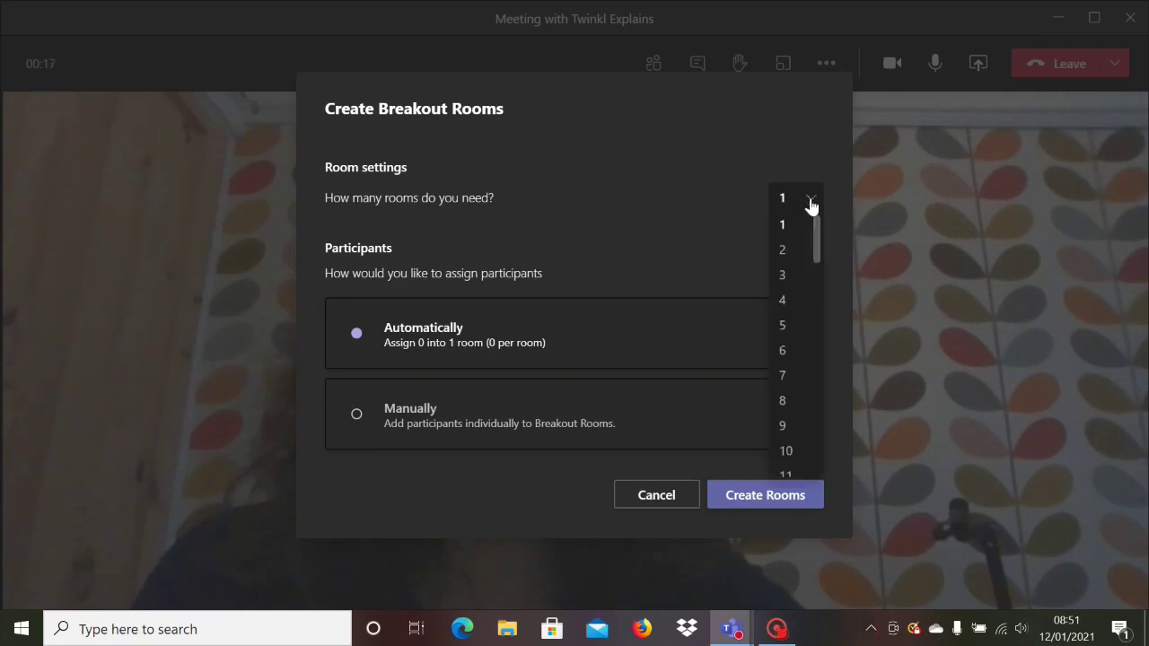
left_click(784, 250)
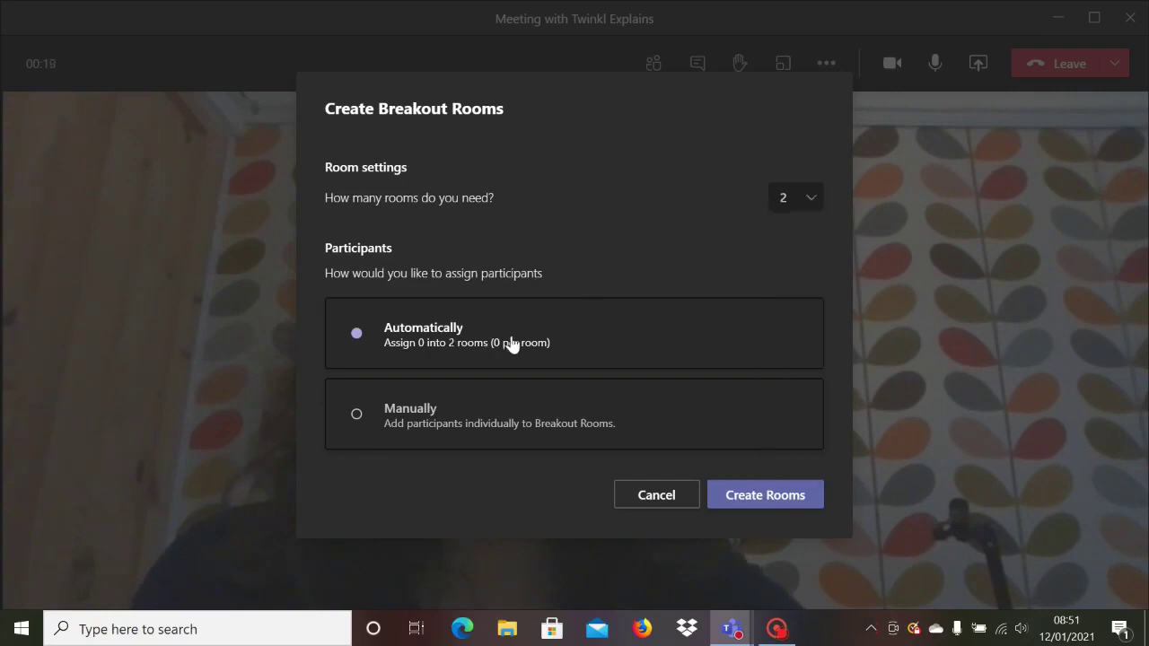
left_click(356, 418)
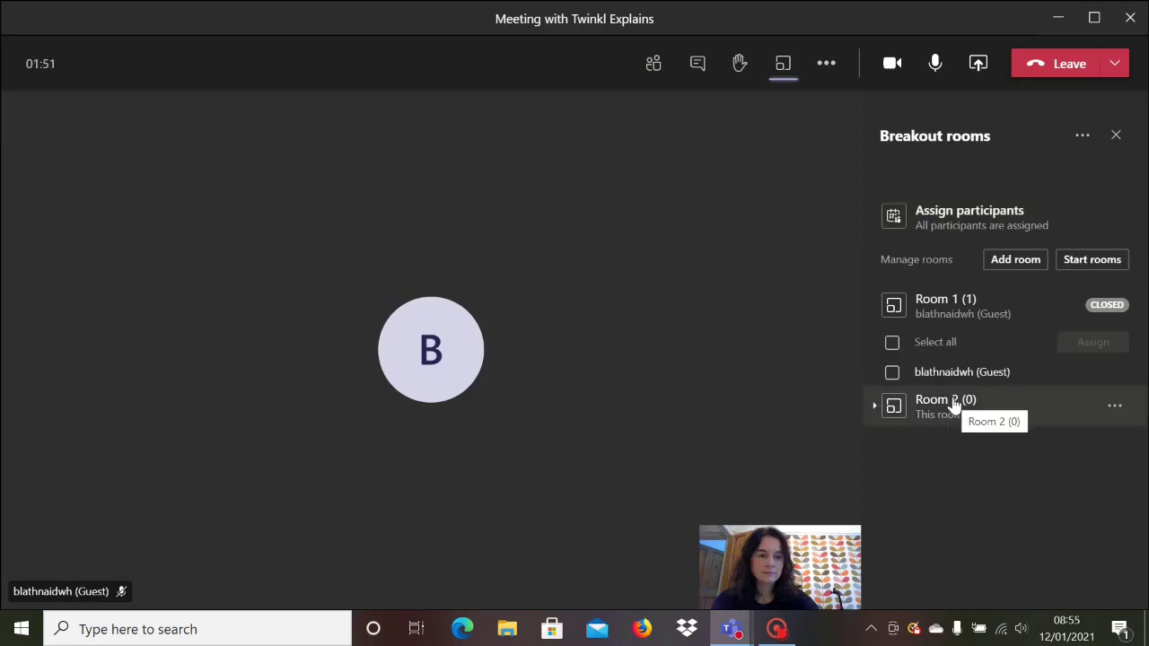
Rename Room 2 to 'Cars Group'
right_click(953, 403)
left_click(930, 321)
left_click(452, 305)
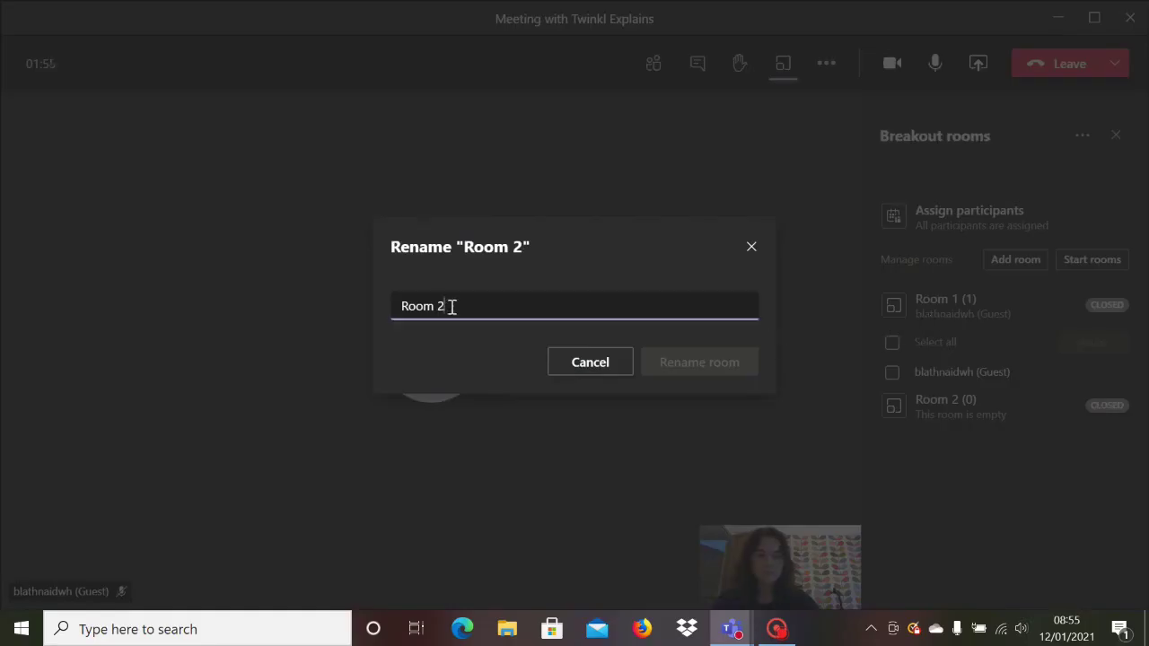
left_click_drag(452, 305, 384, 303)
type("Ca")
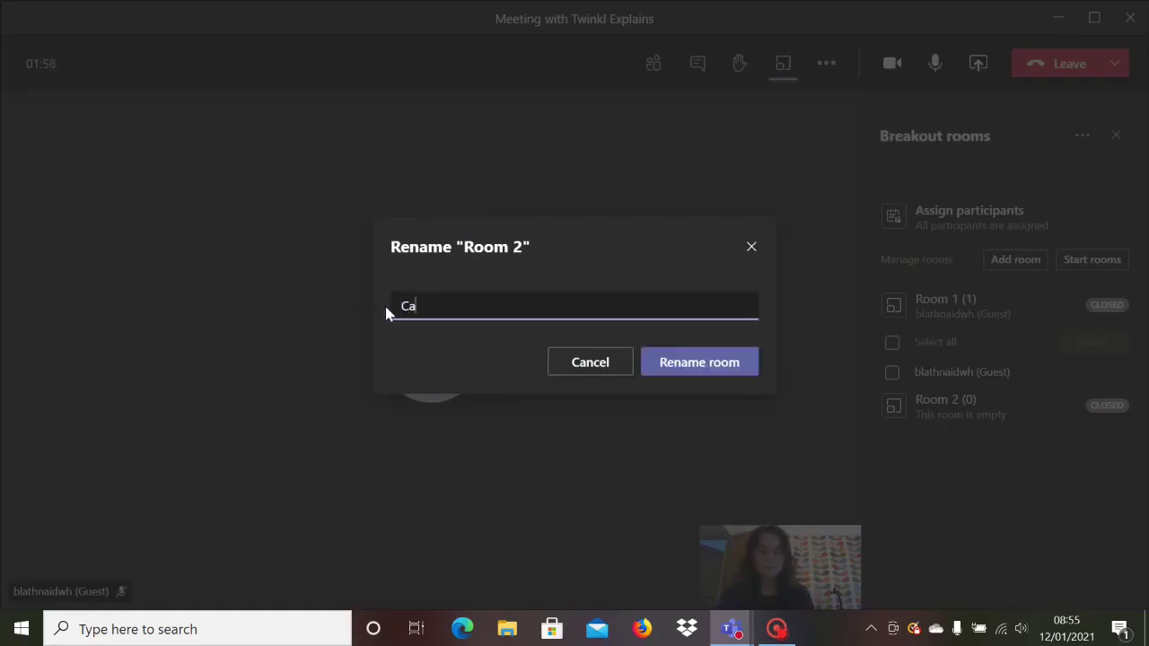
type("rs Group")
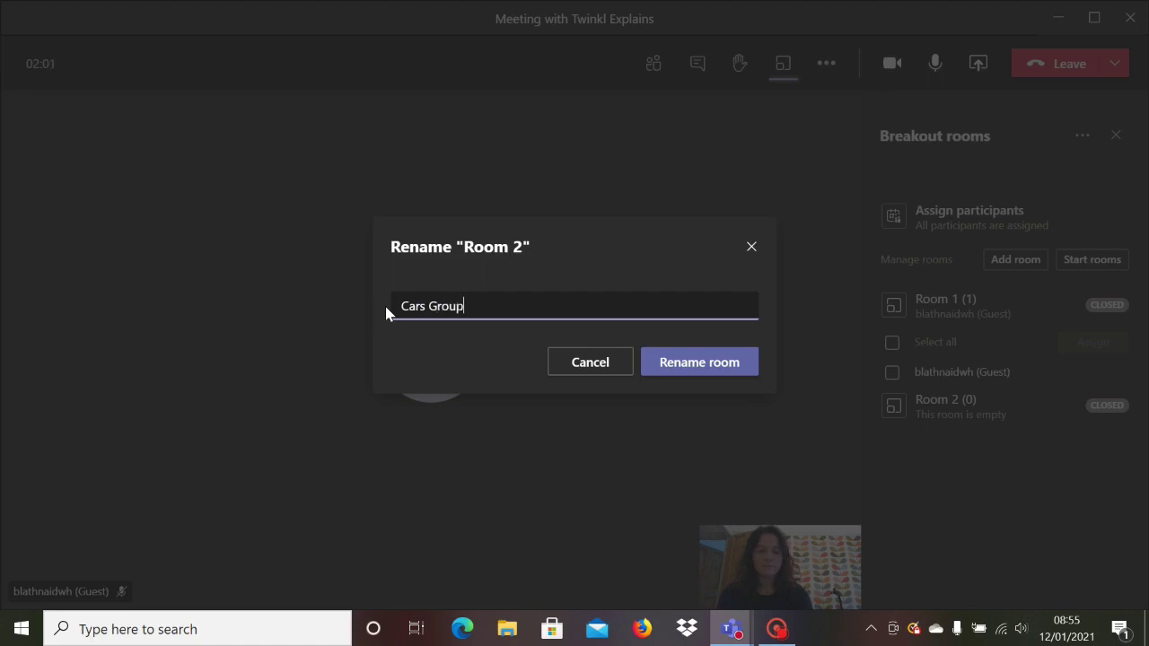
left_click(682, 367)
Rename Room 1 to 'Dinosaurs Group'
right_click(954, 308)
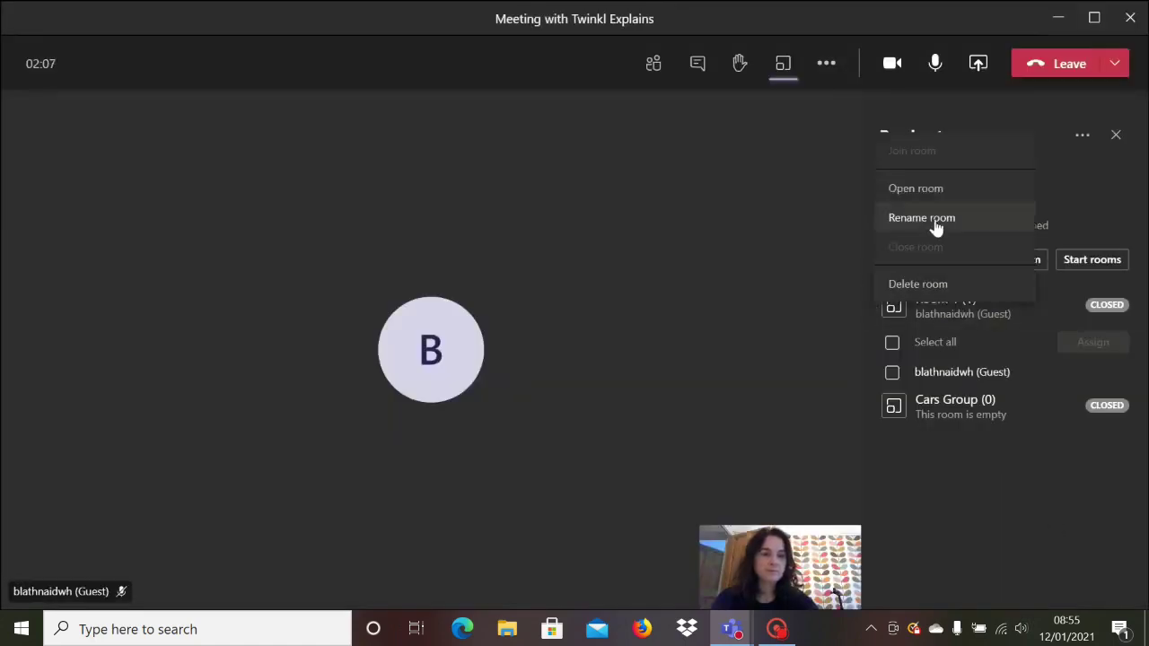
left_click(936, 225)
left_click(466, 303)
key("BackSpace")
key("BackSpace")
key("BackSpace")
key("BackSpace")
key("BackSpace")
key("BackSpace")
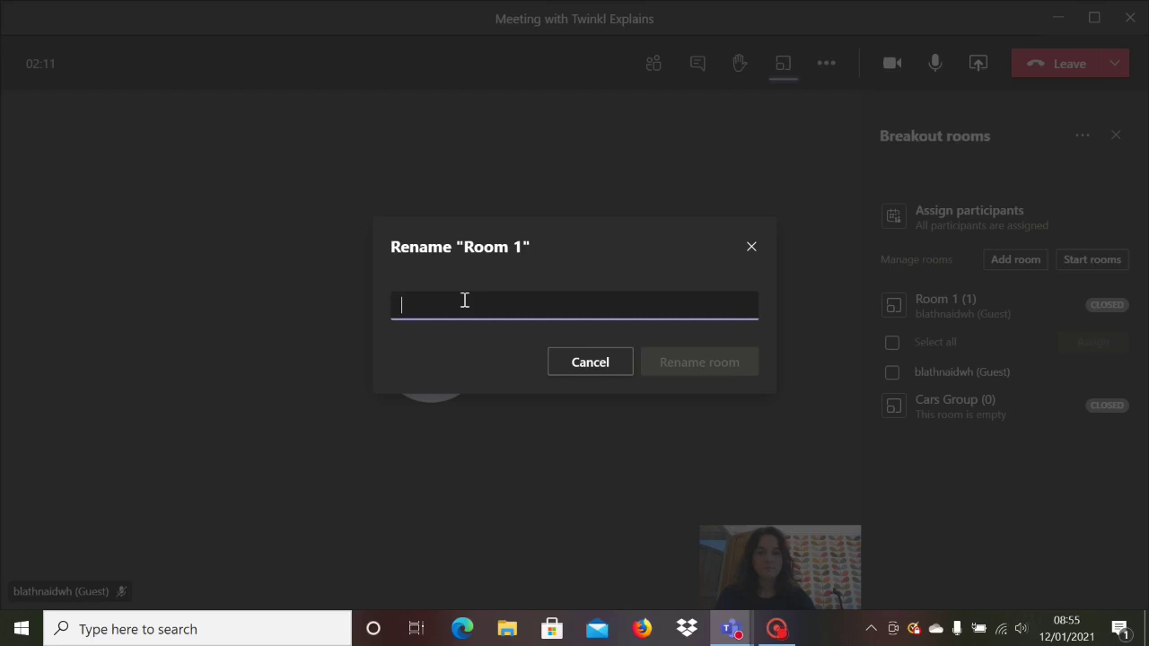
type("Dinosaurs Group")
left_click(669, 359)
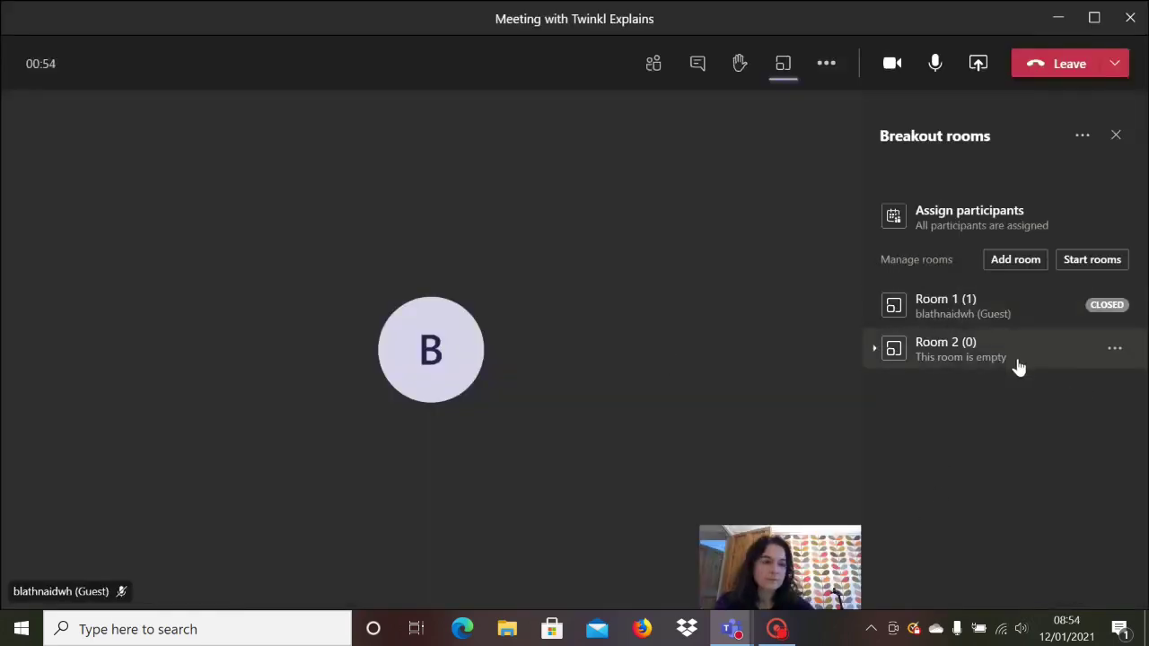
Expand Room 1, start the breakout rooms, and delete Room 2
left_click(967, 308)
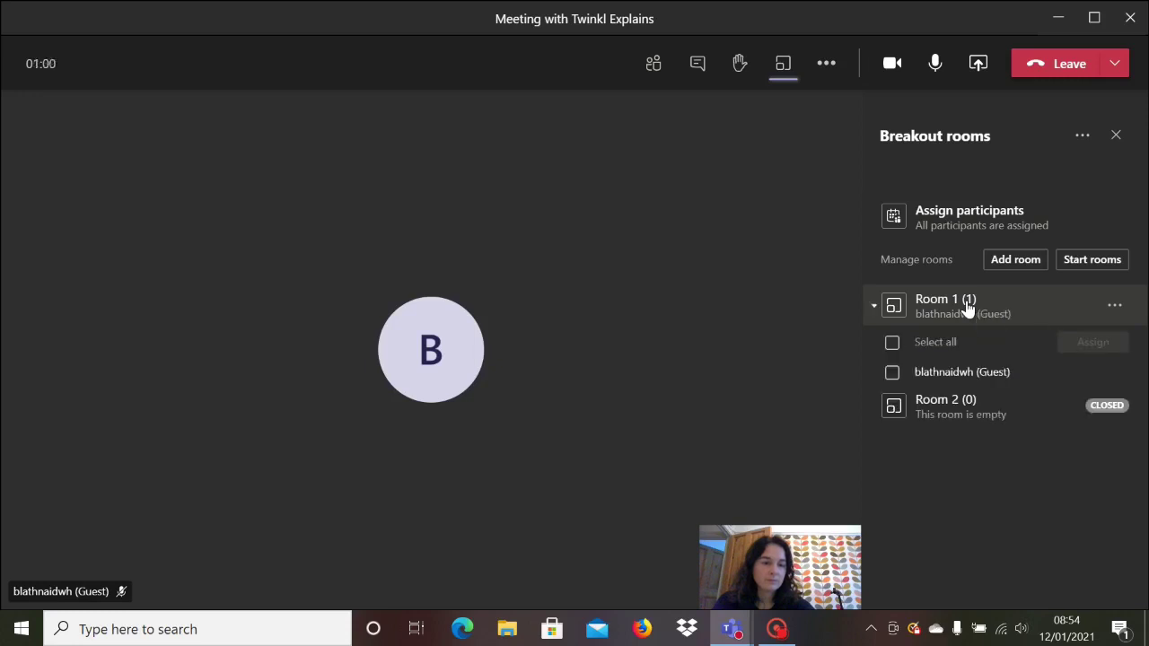
left_click(1084, 262)
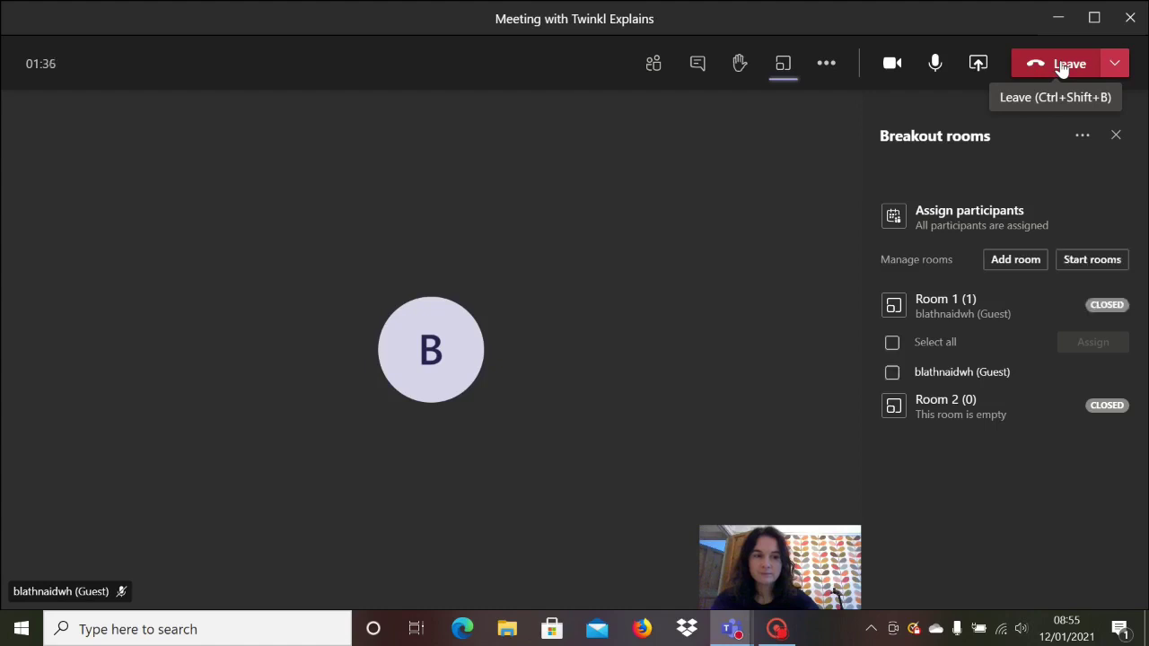
left_click(1112, 411)
left_click(1047, 375)
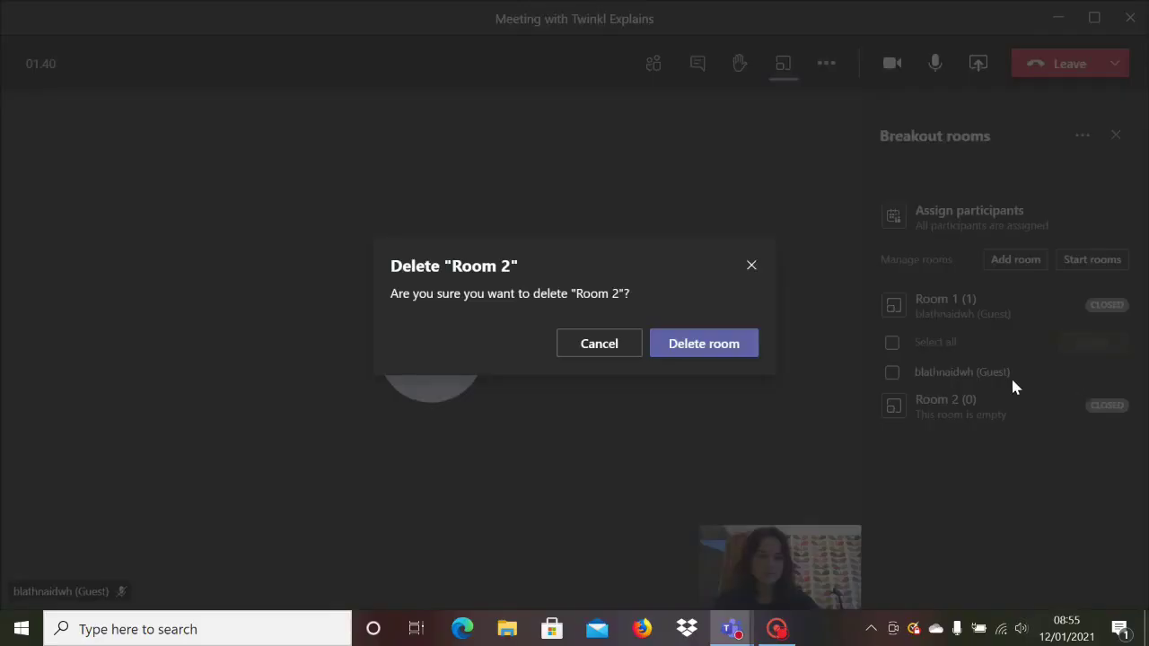
left_click(693, 342)
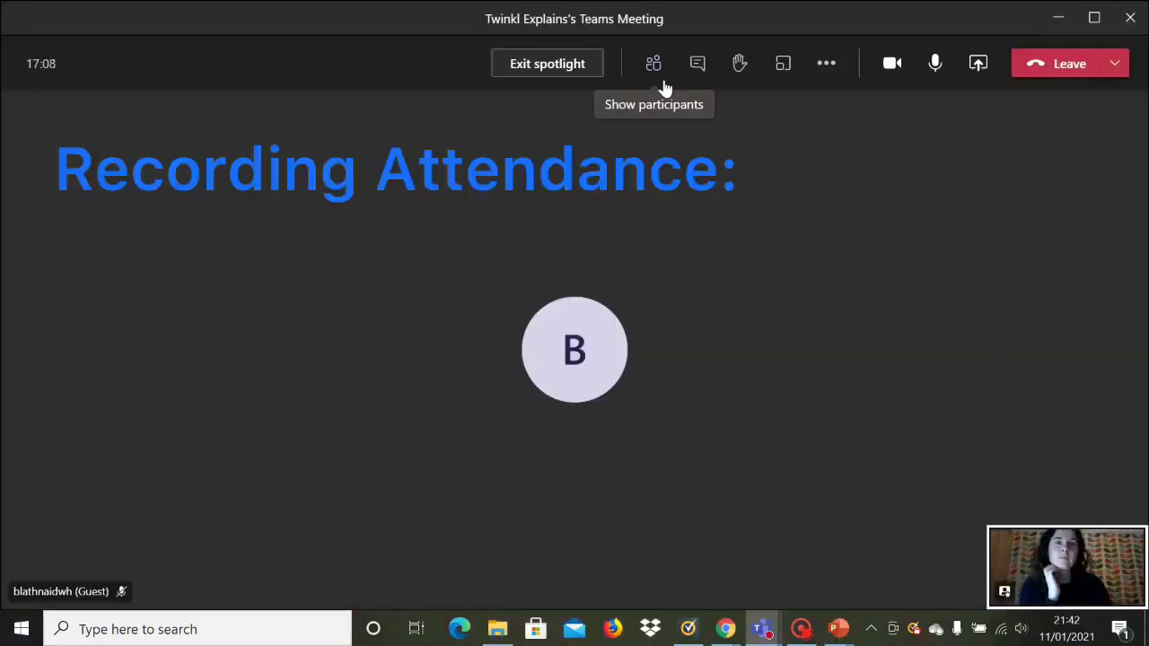
Download the attendance list from the participants panel and return to the main Teams window
left_click(658, 76)
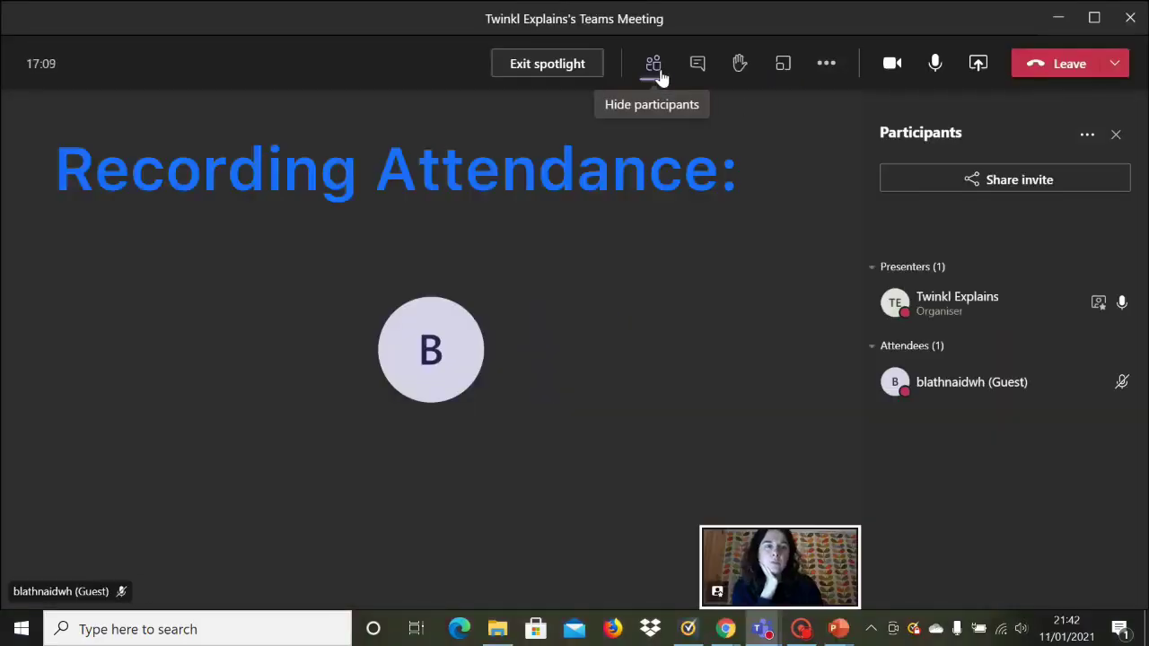
left_click(1086, 135)
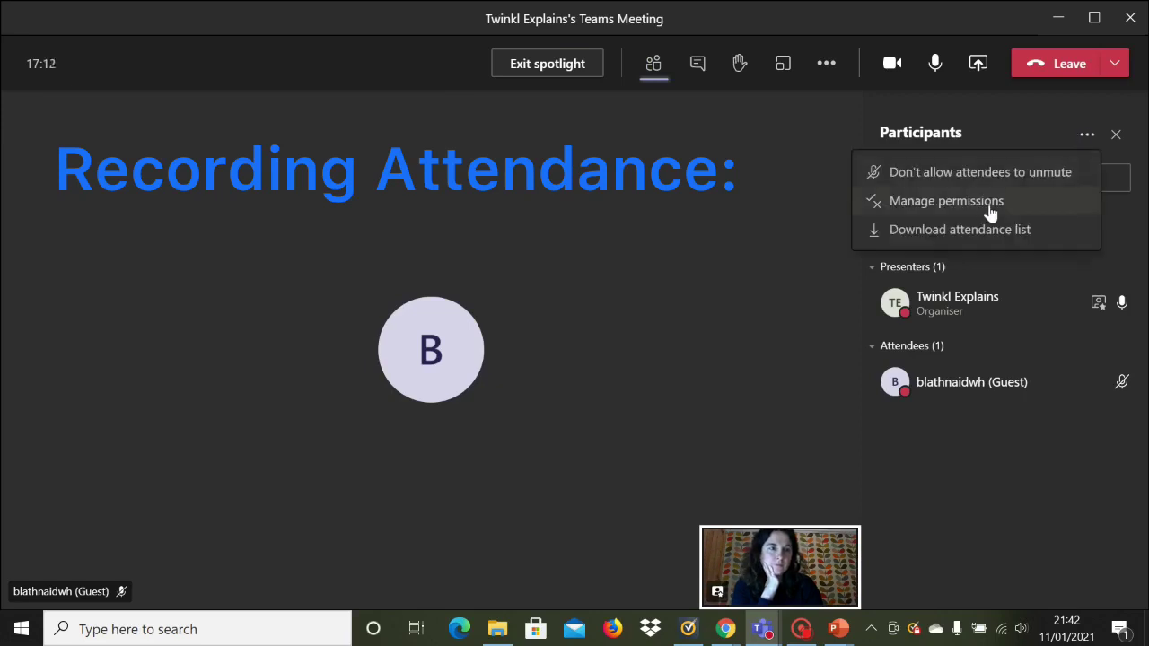
left_click(958, 231)
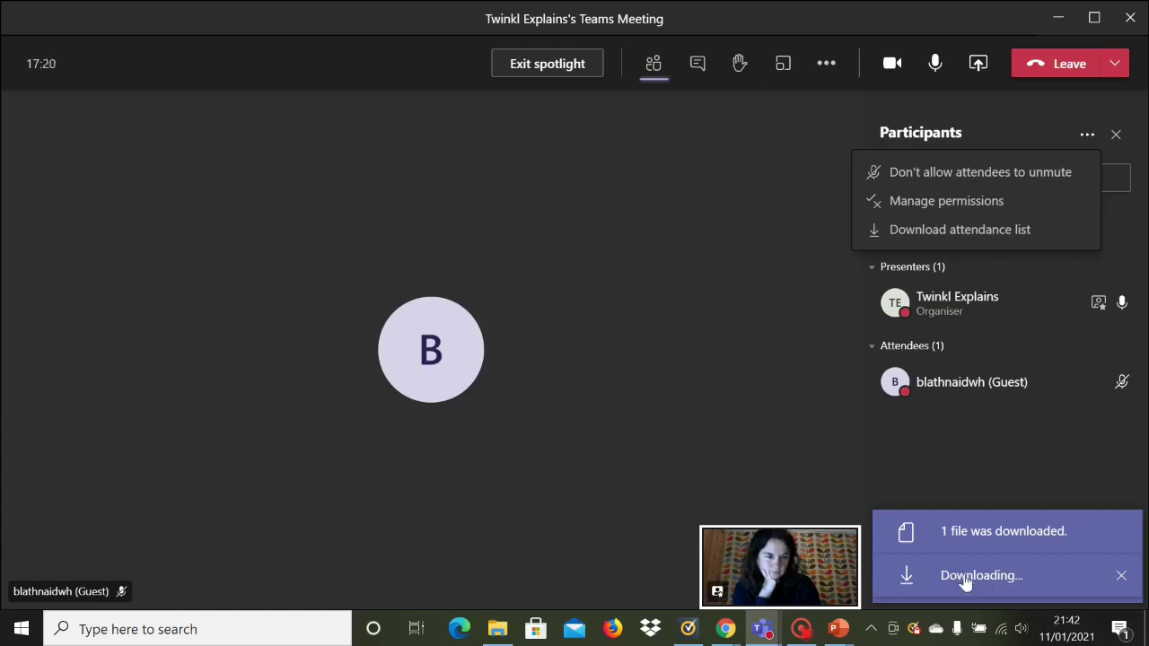
key("alt+Tab")
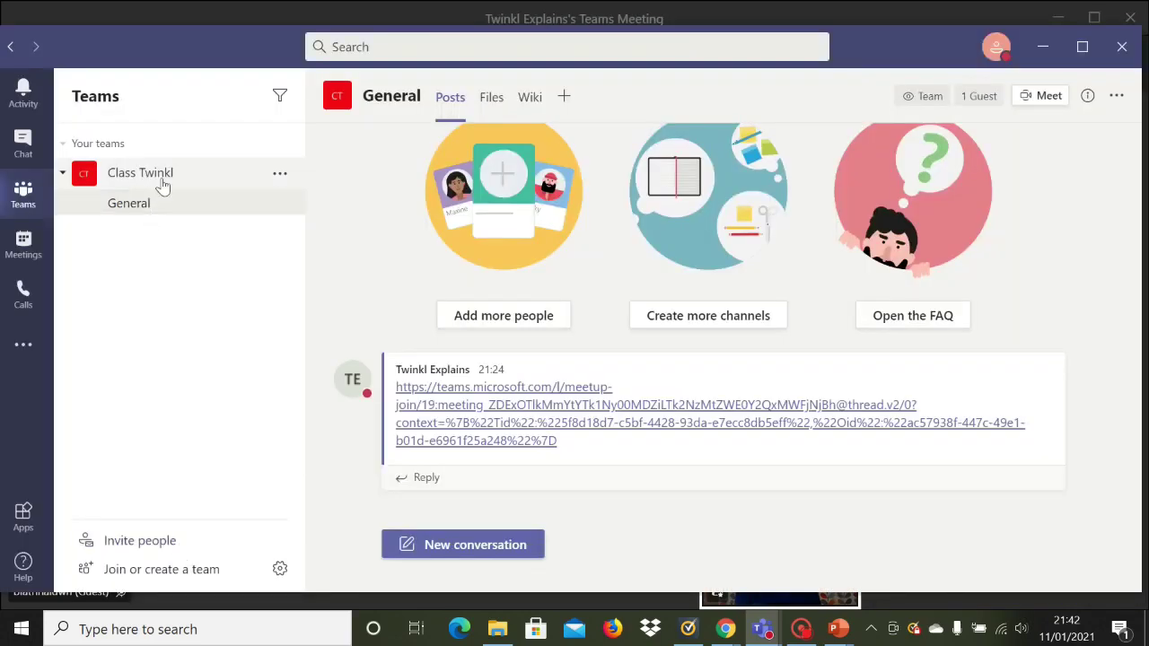
Upload meetingAttendanceList (1) from Downloads to the General channel's Files
left_click(493, 99)
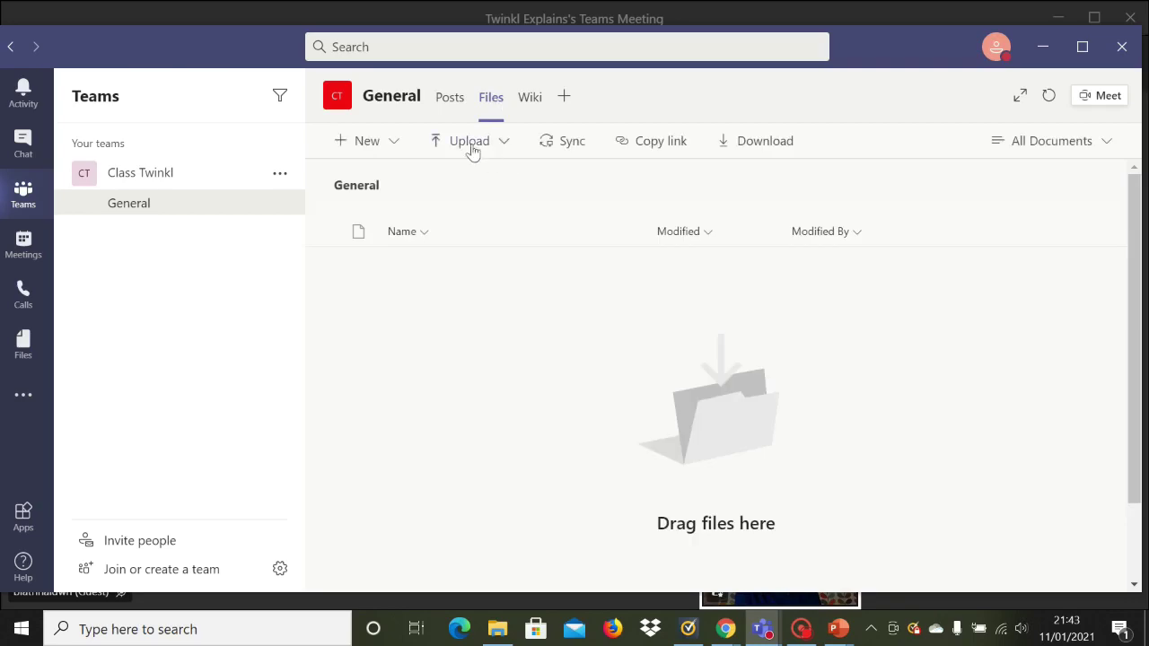
left_click(468, 142)
left_click(460, 185)
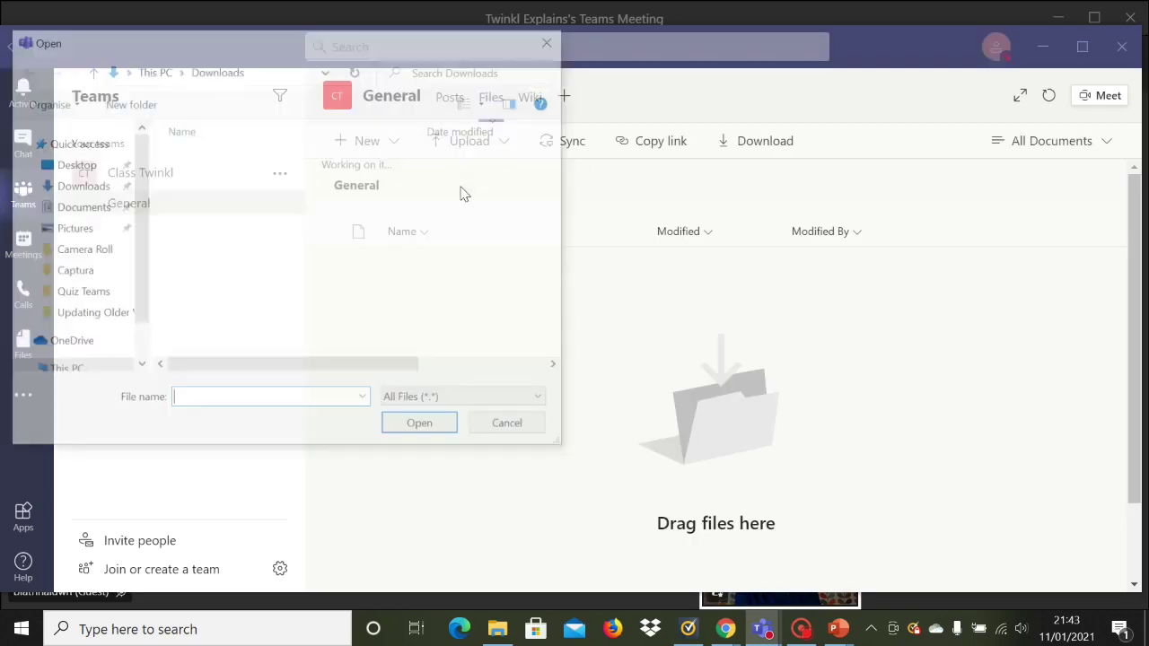
left_click(263, 184)
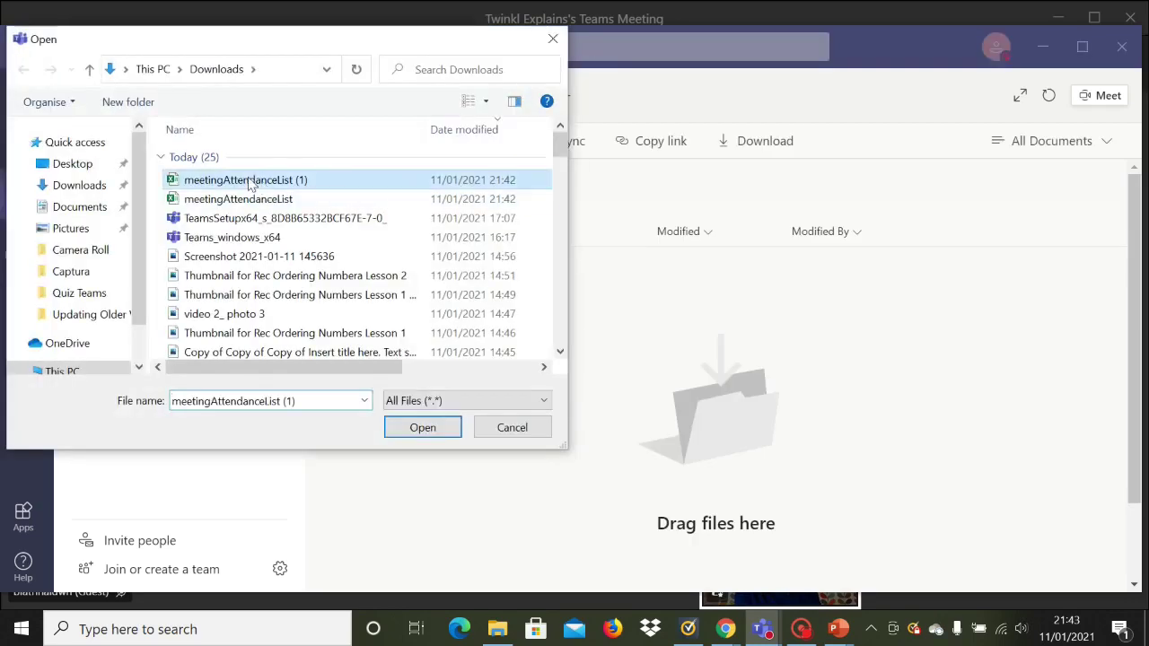
left_click(422, 427)
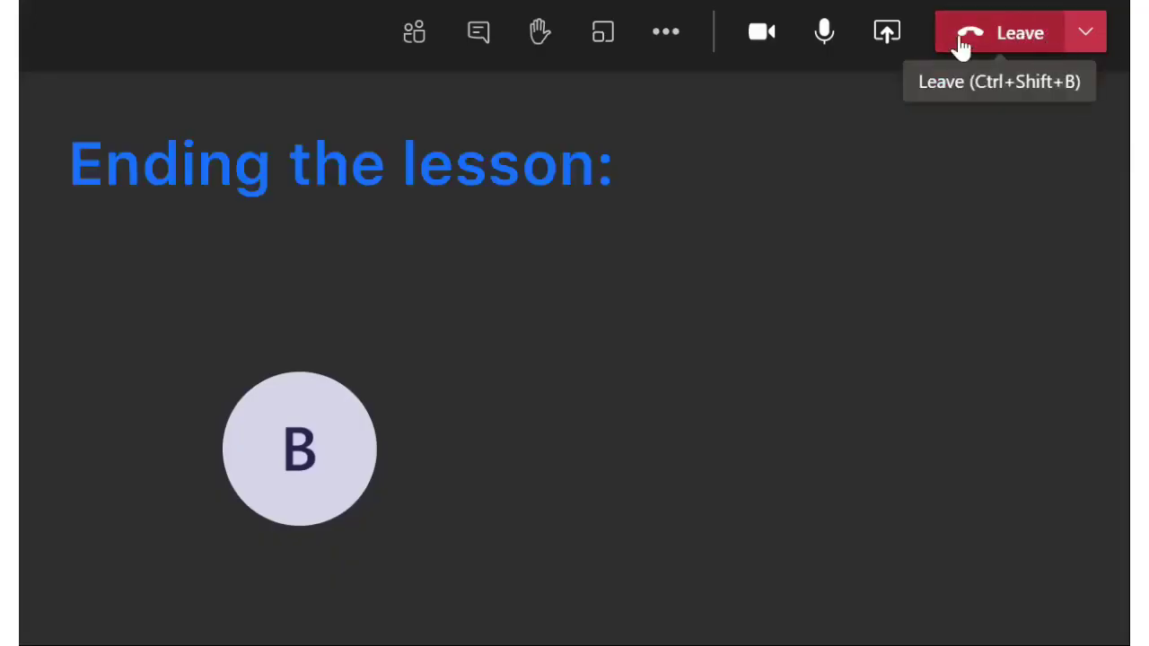
Choose End meeting from the Leave menu and confirm ending it for everyone
left_click(1089, 51)
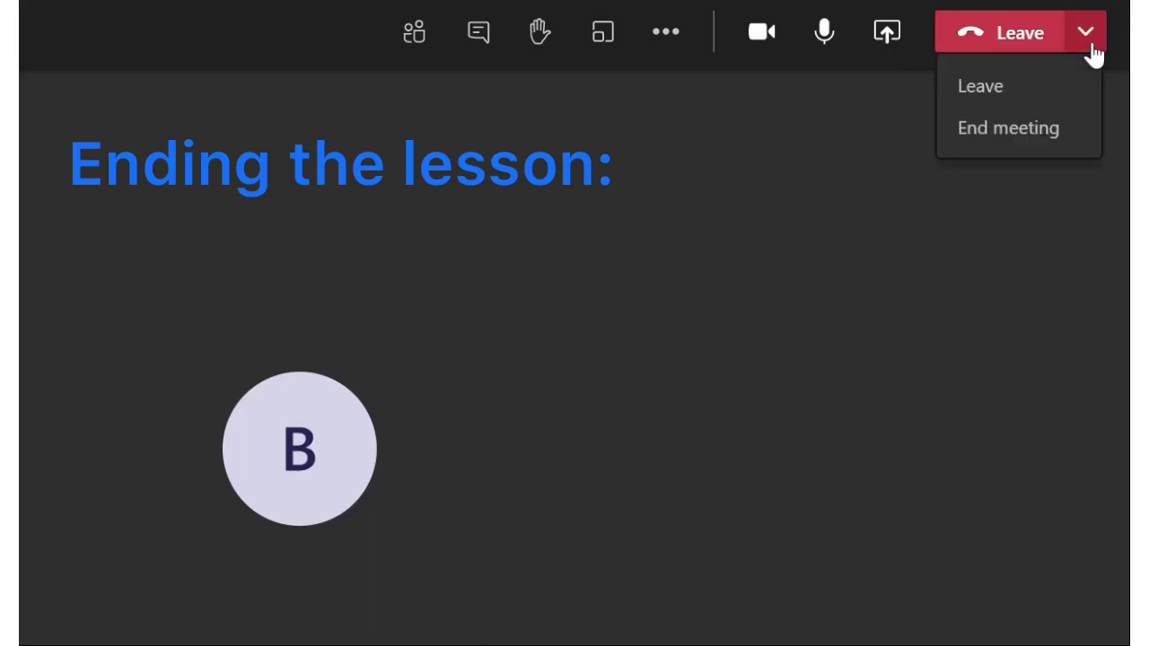
left_click(1028, 139)
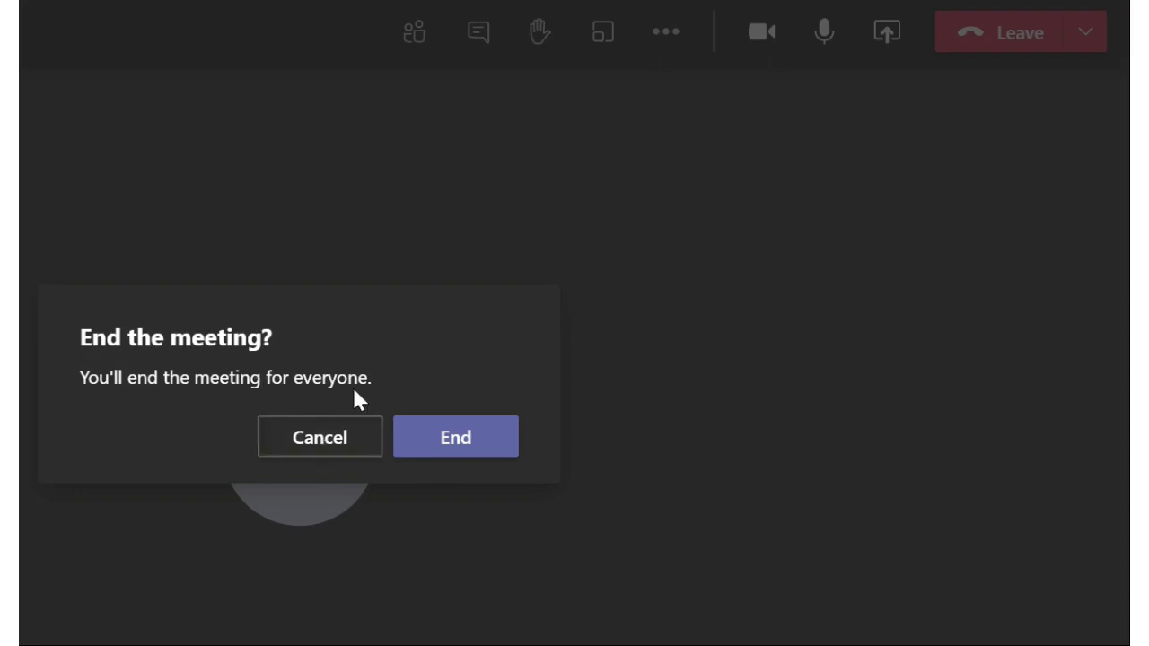
left_click(453, 439)
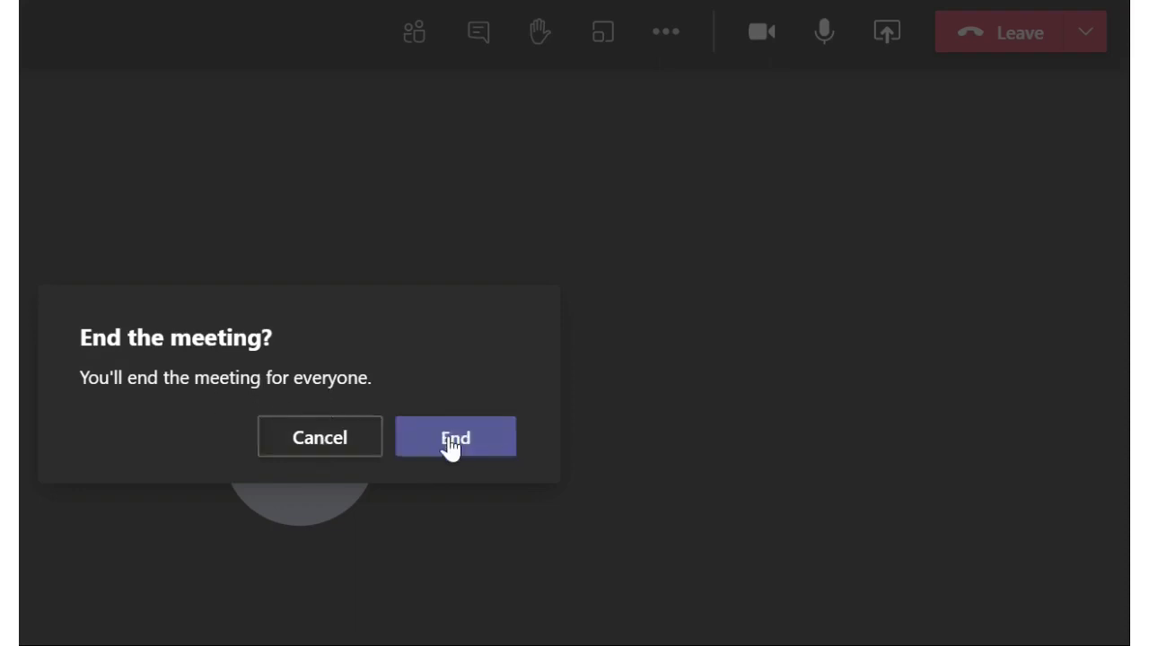